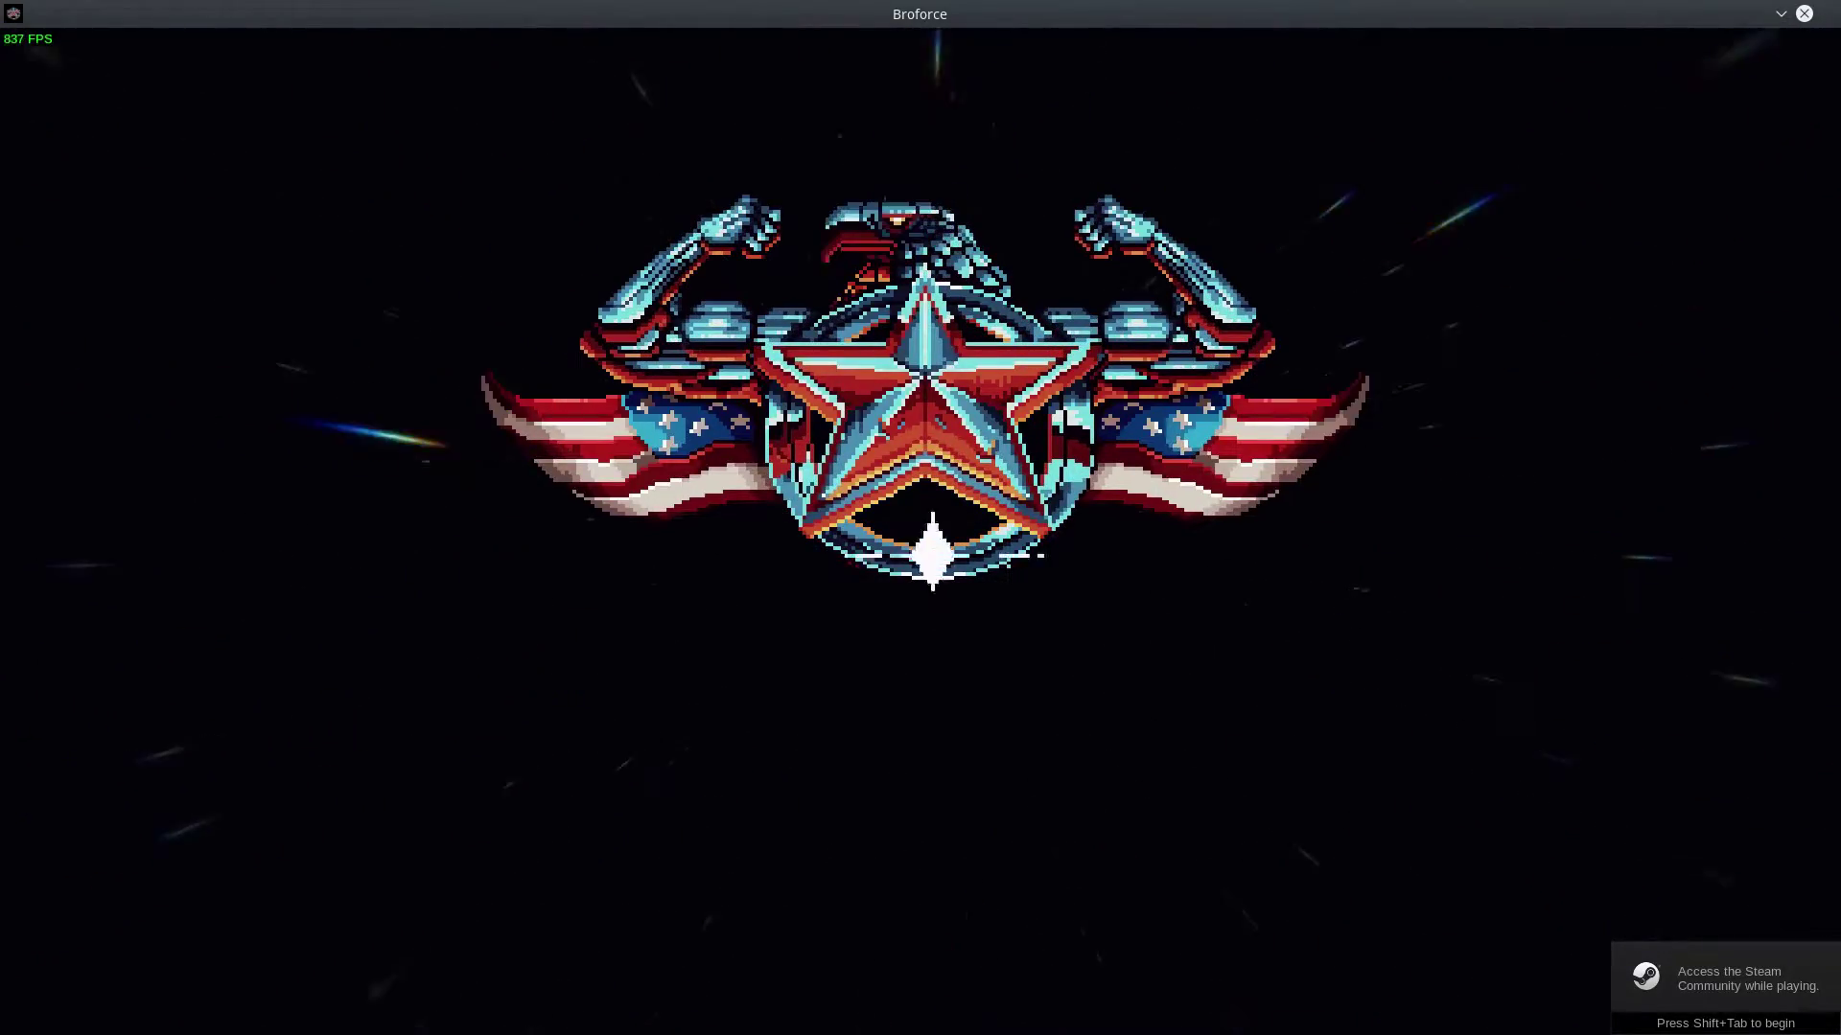
- Open Broforce's options and go through the list to the Fullscreen entry
{"action": "key", "text": "Down"}
{"action": "key", "text": "Return"}
{"action": "key", "text": "Down"}
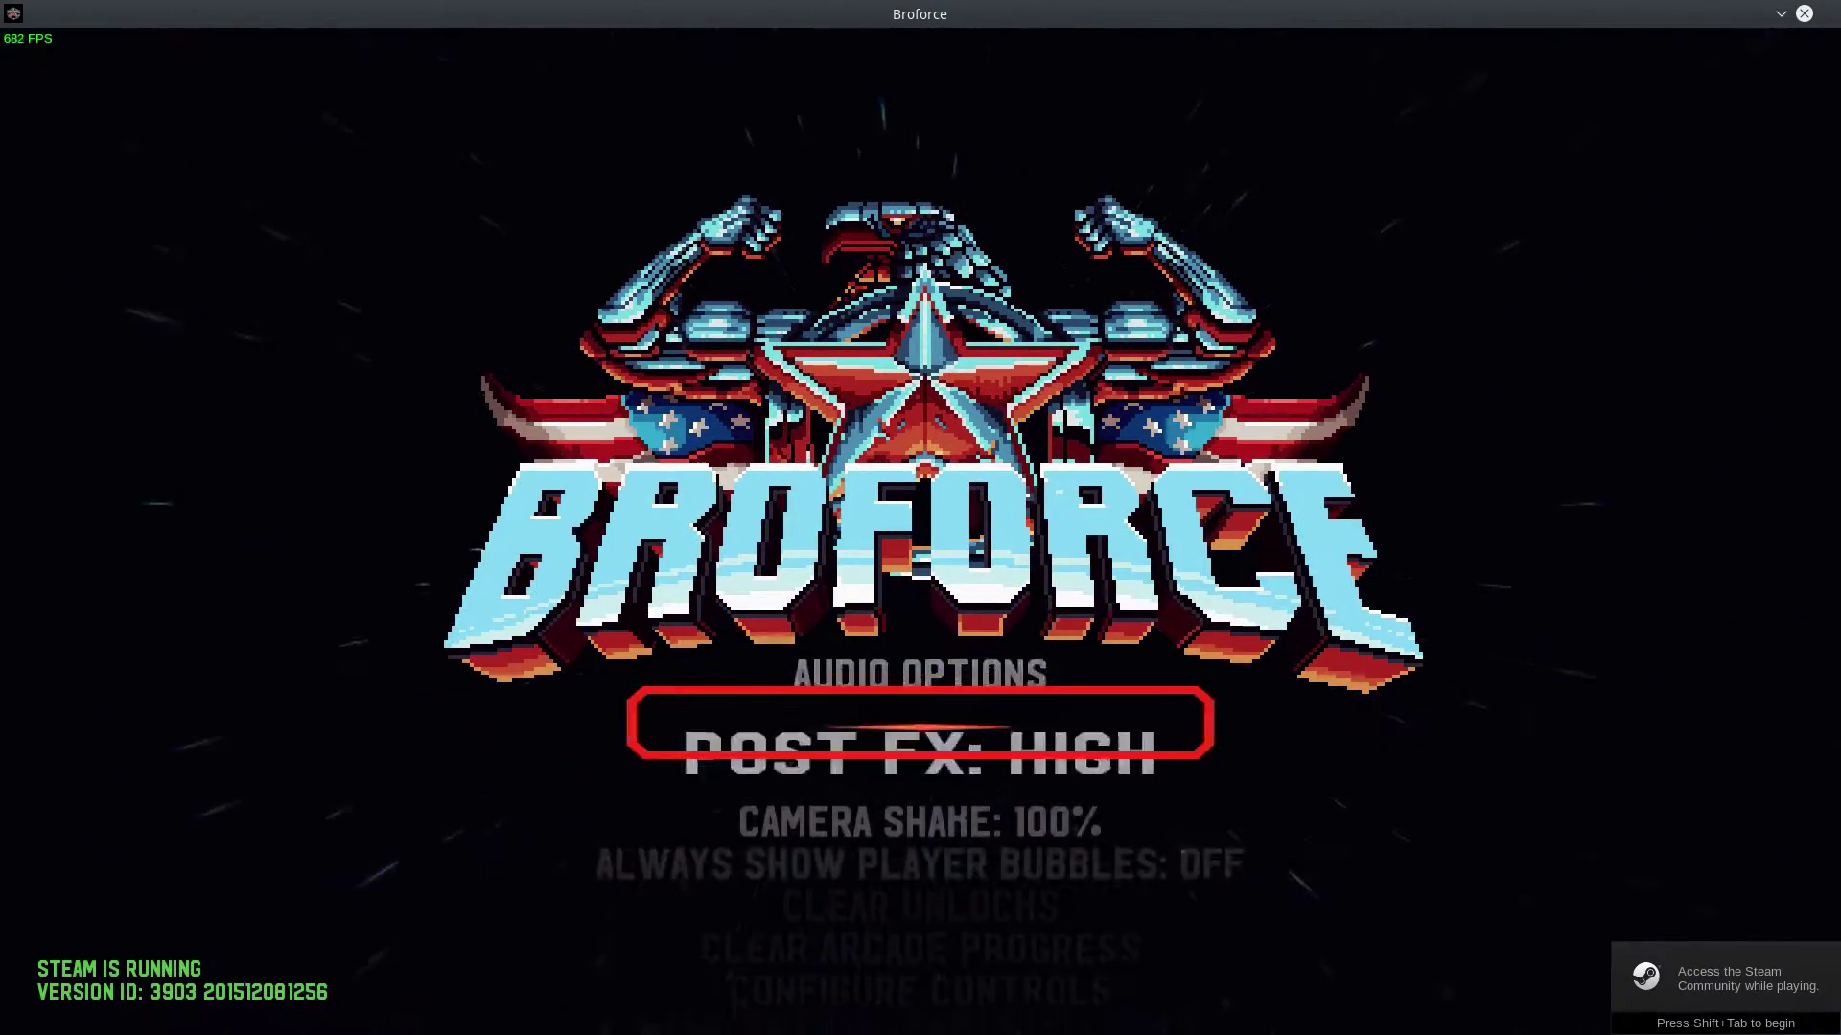
{"action": "key", "text": "Down"}
{"action": "key", "text": "Down"}
{"action": "key", "text": "Down"}
{"action": "key", "text": "Down"}
{"action": "key", "text": "Down"}
{"action": "key", "text": "Down"}
{"action": "key", "text": "Down"}
{"action": "key", "text": "Down"}
{"action": "key", "text": "Down"}
{"action": "key", "text": "Down"}
{"action": "key", "text": "Down"}
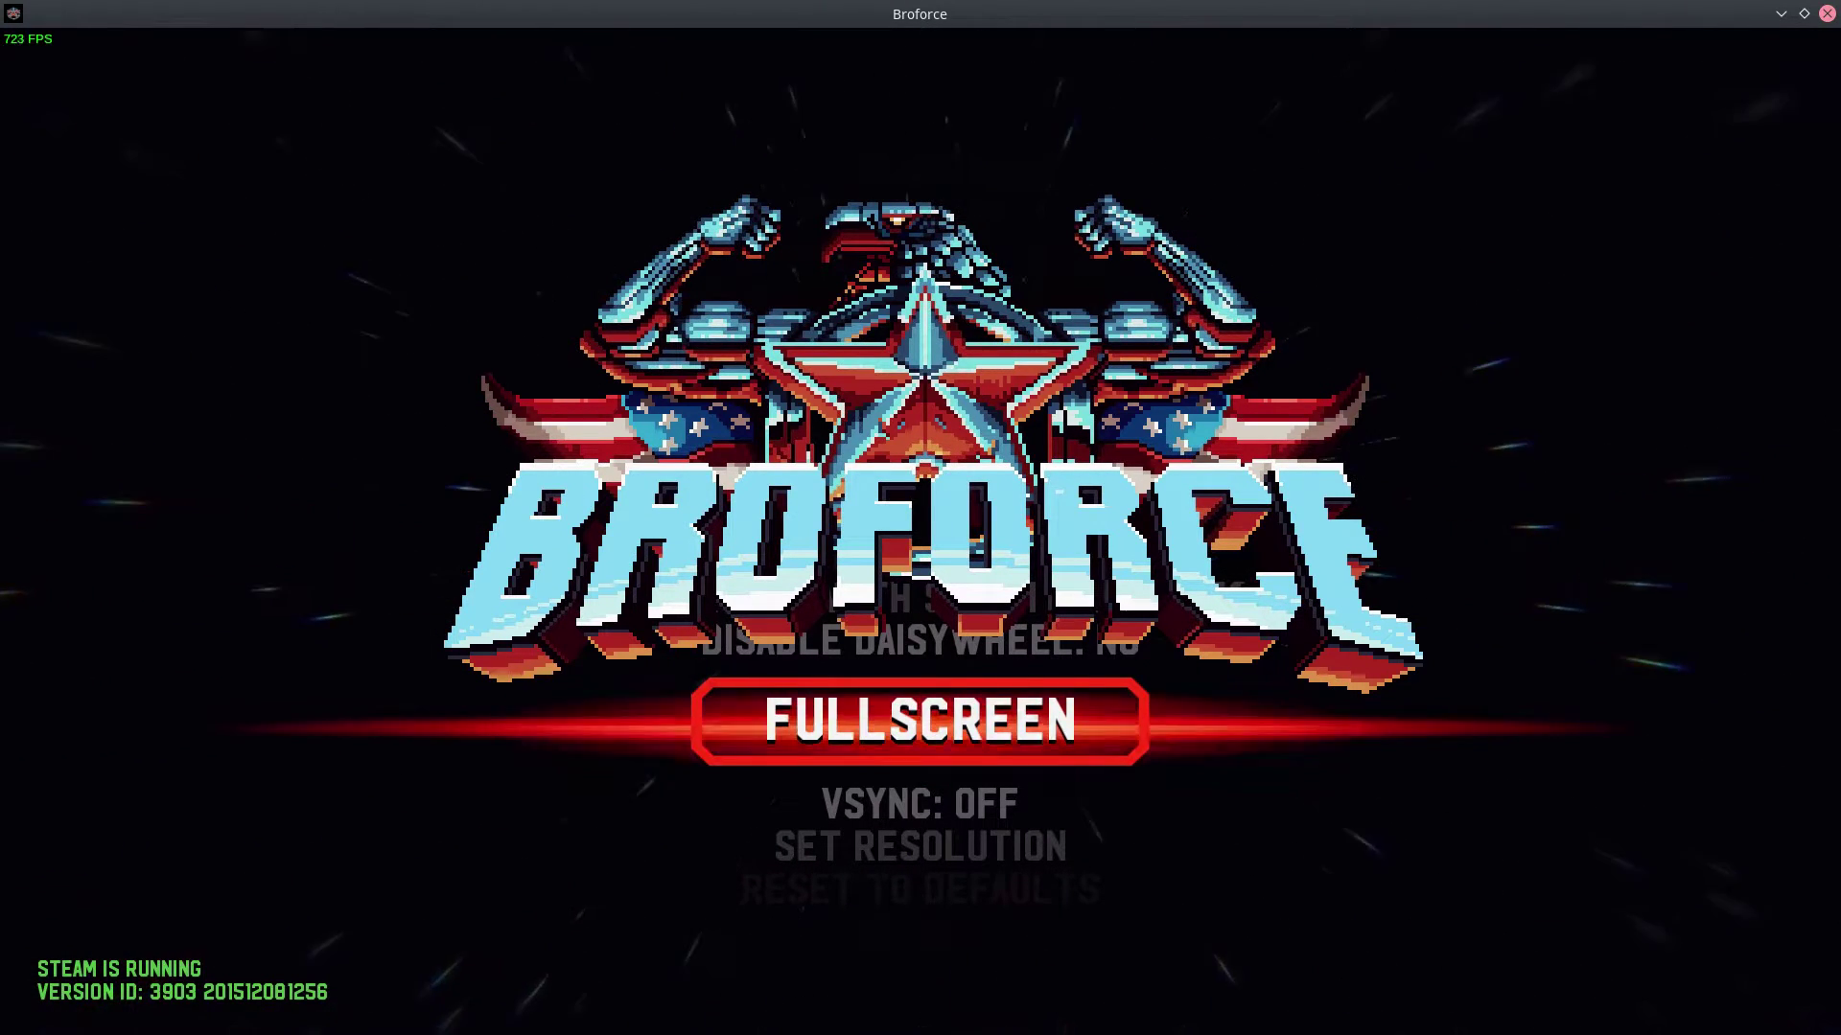
- Leave the options and exit Broforce
{"action": "key", "text": "Escape"}
{"action": "key", "text": "Up"}
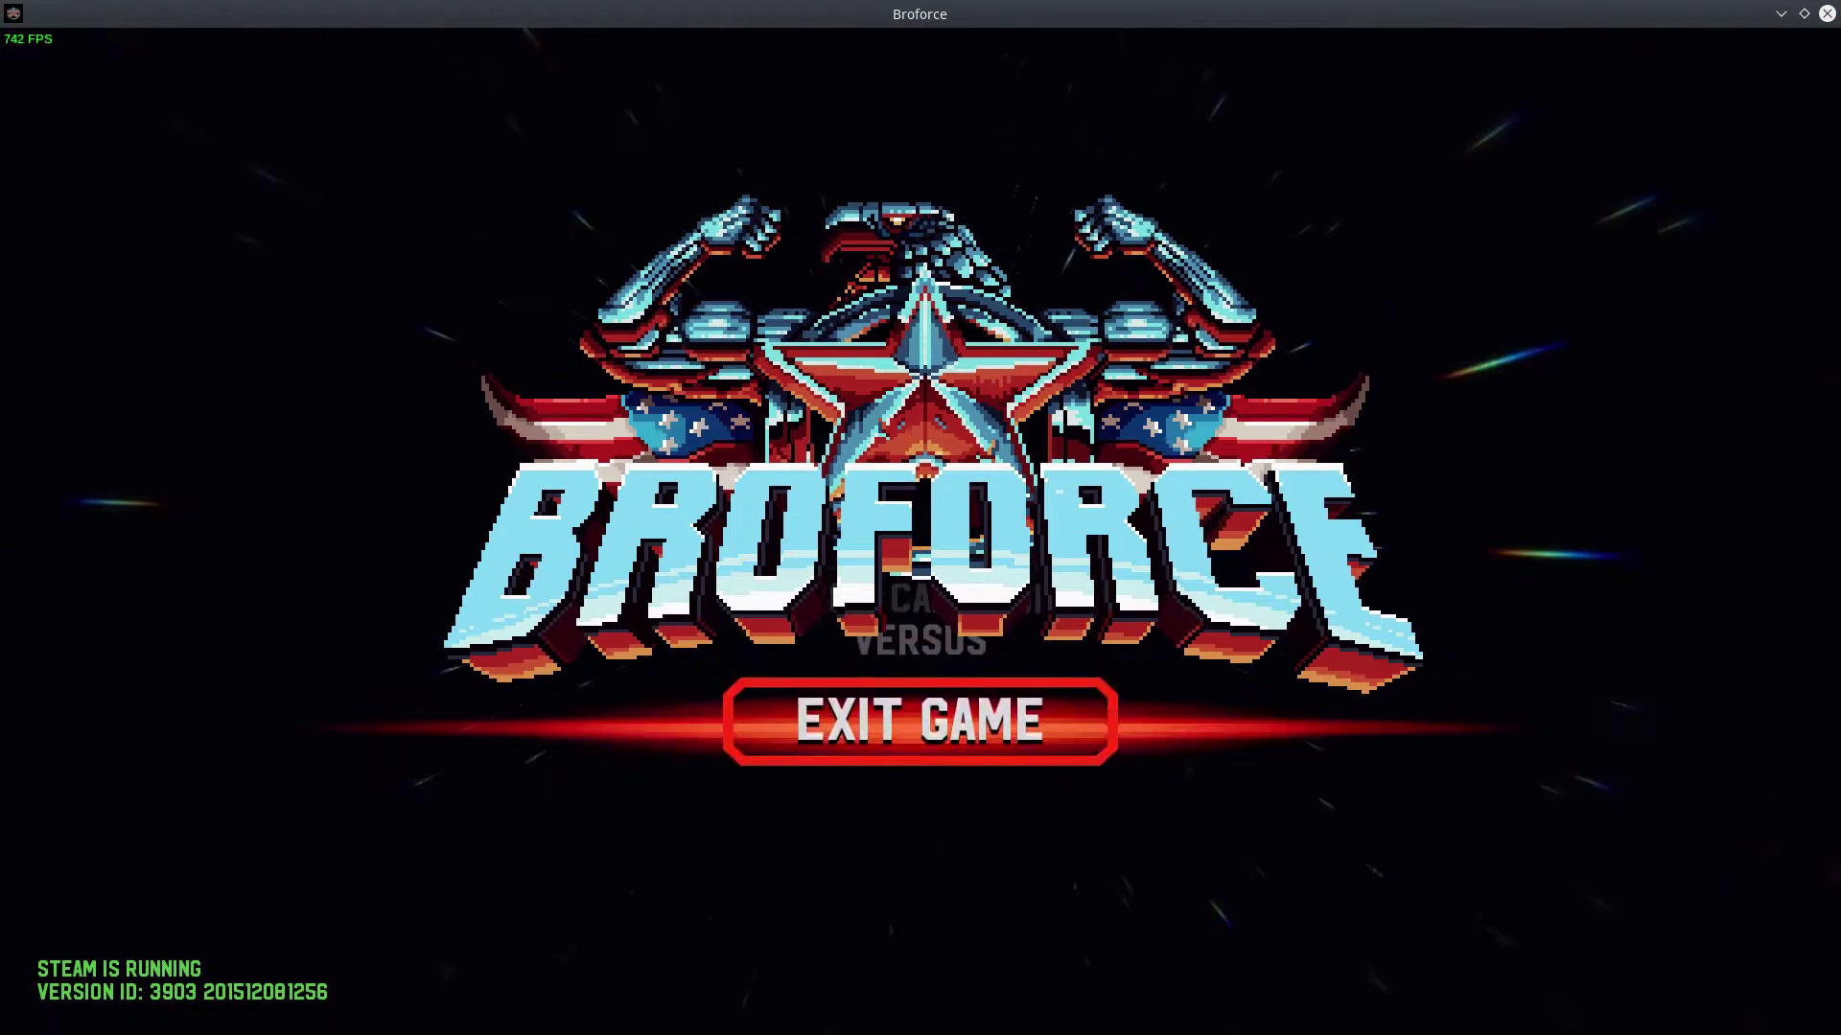
{"action": "key", "text": "Return"}
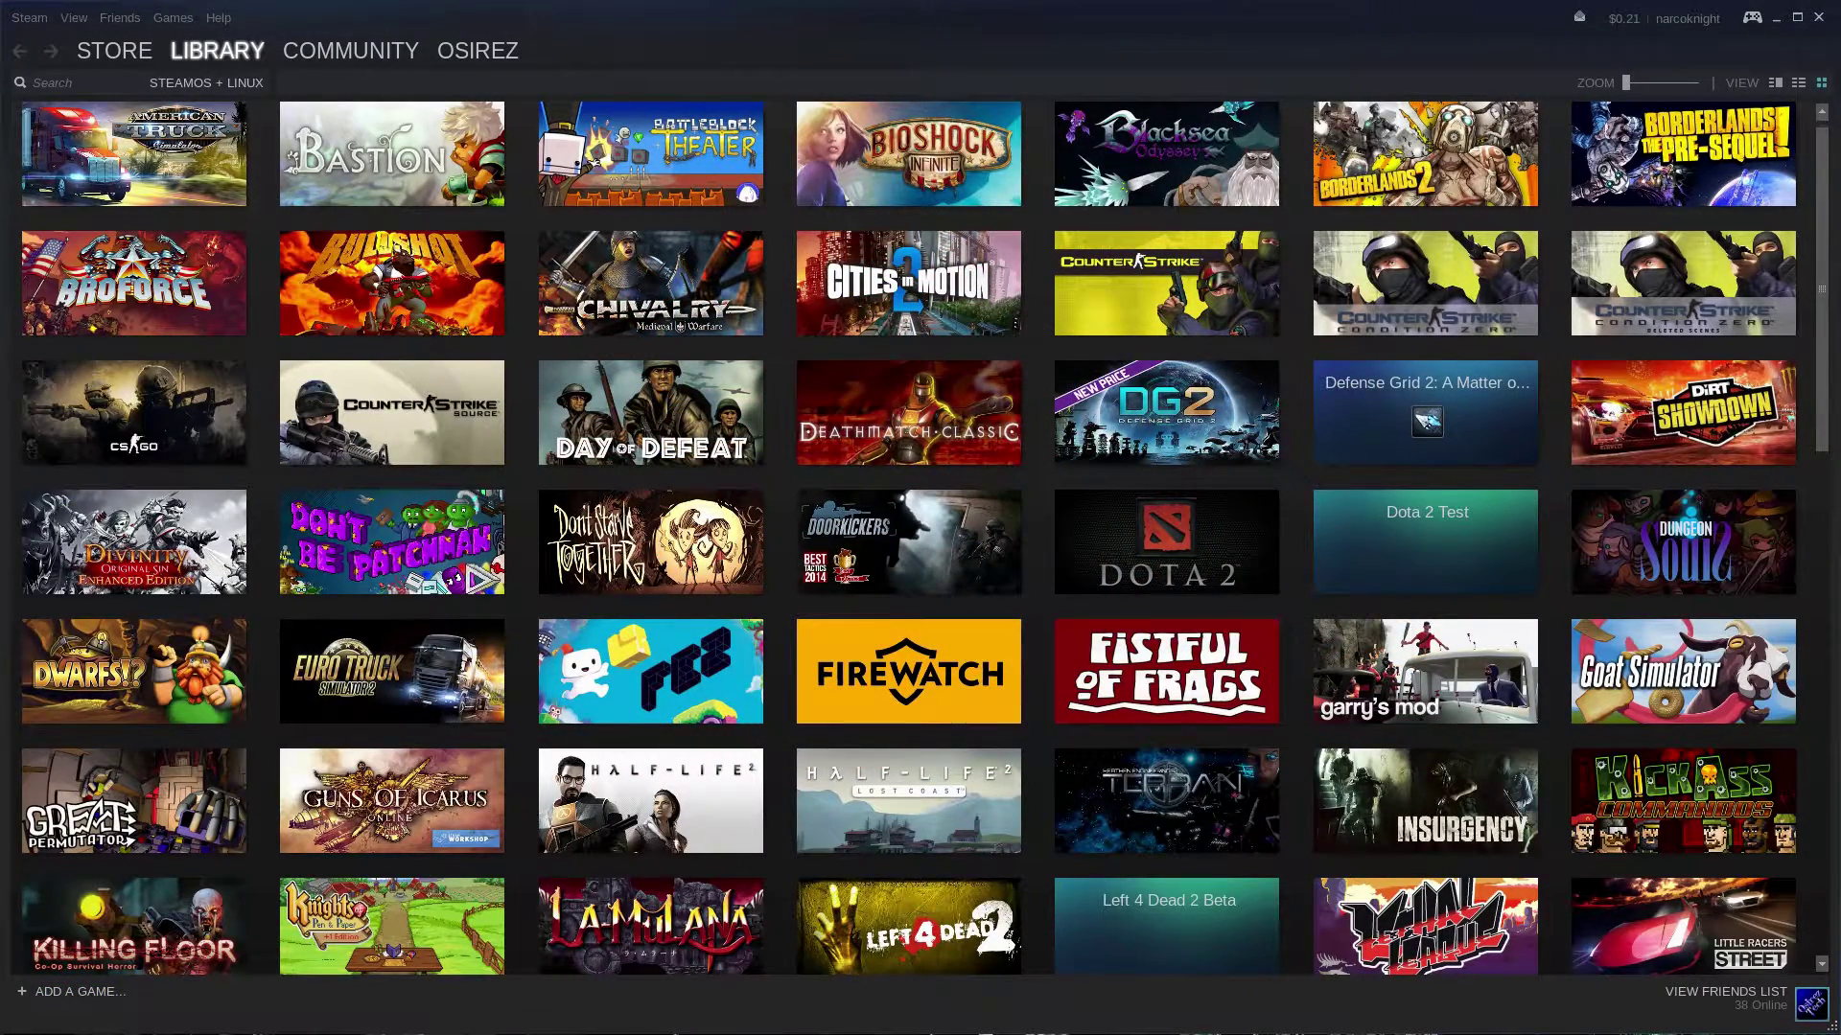
- Switch to Dolphin, show hidden files in Home, and open the prefs file in .config/unity3d/Free Lives/Broforce with Kate
{"action": "key", "text": "alt+Tab"}
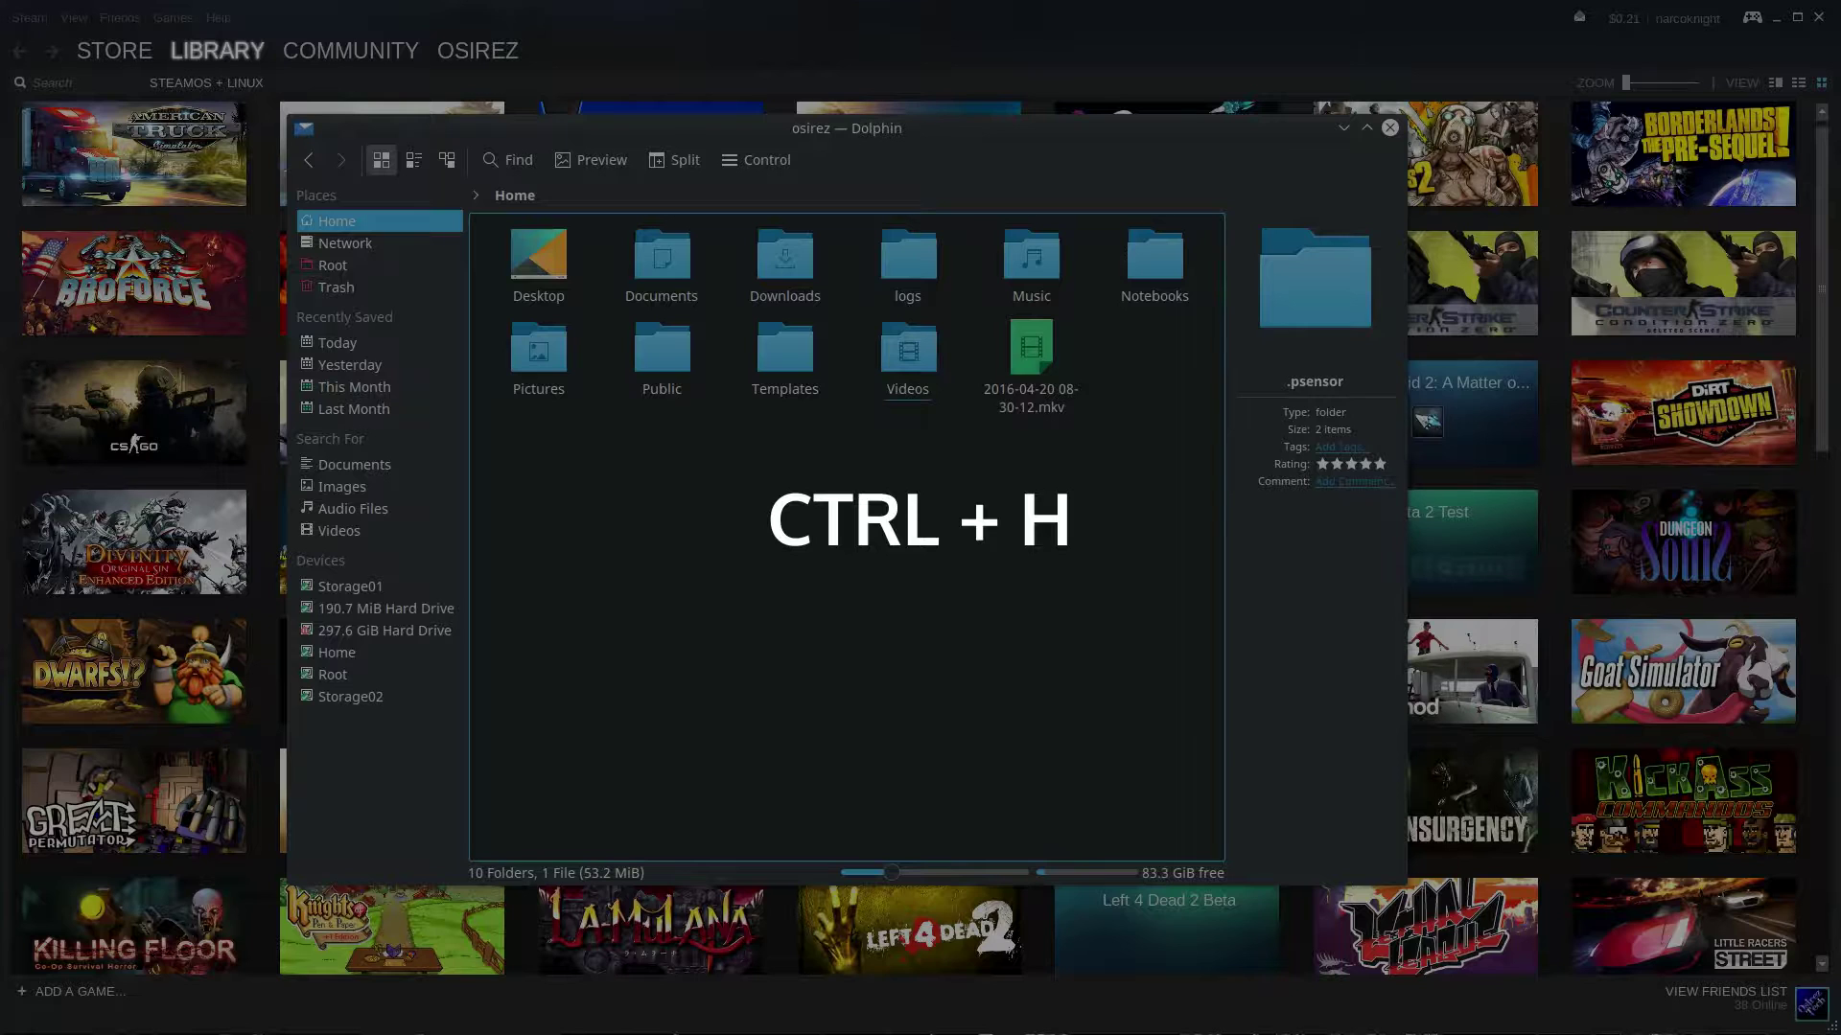
{"action": "key", "text": "alt+period"}
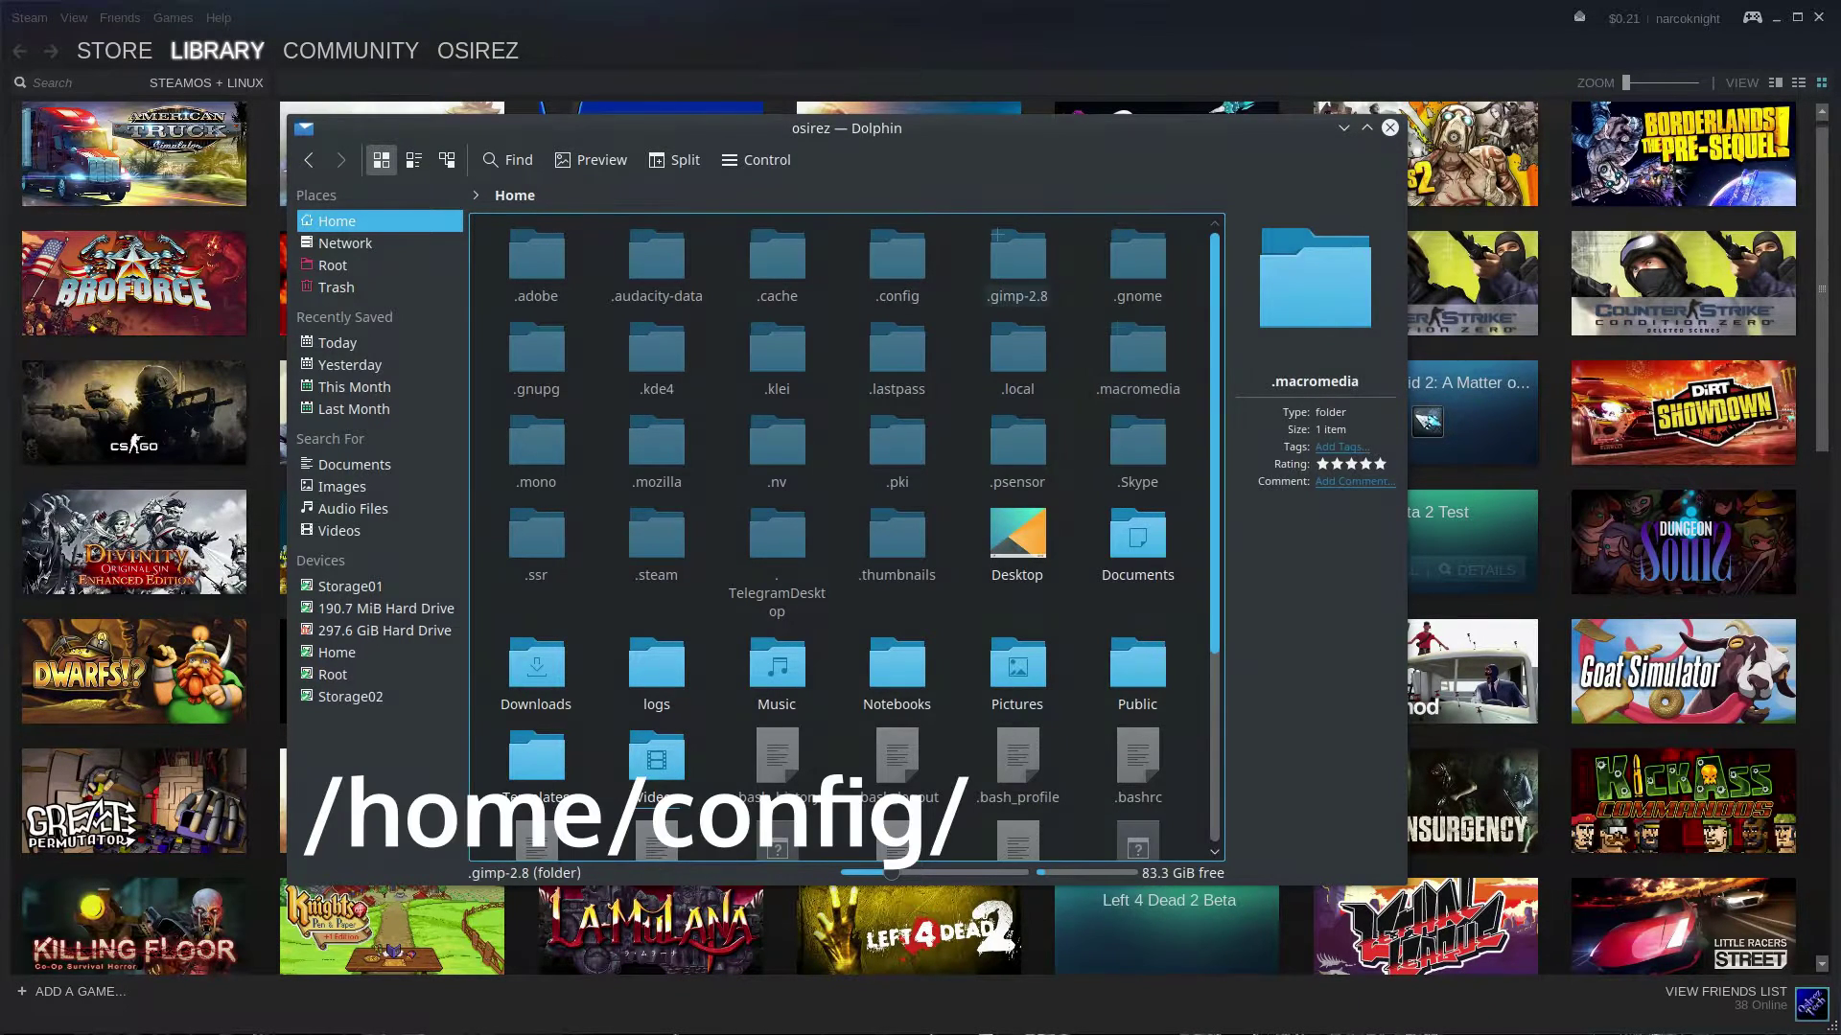
{"action": "left_click", "coordinate": [897, 259]}
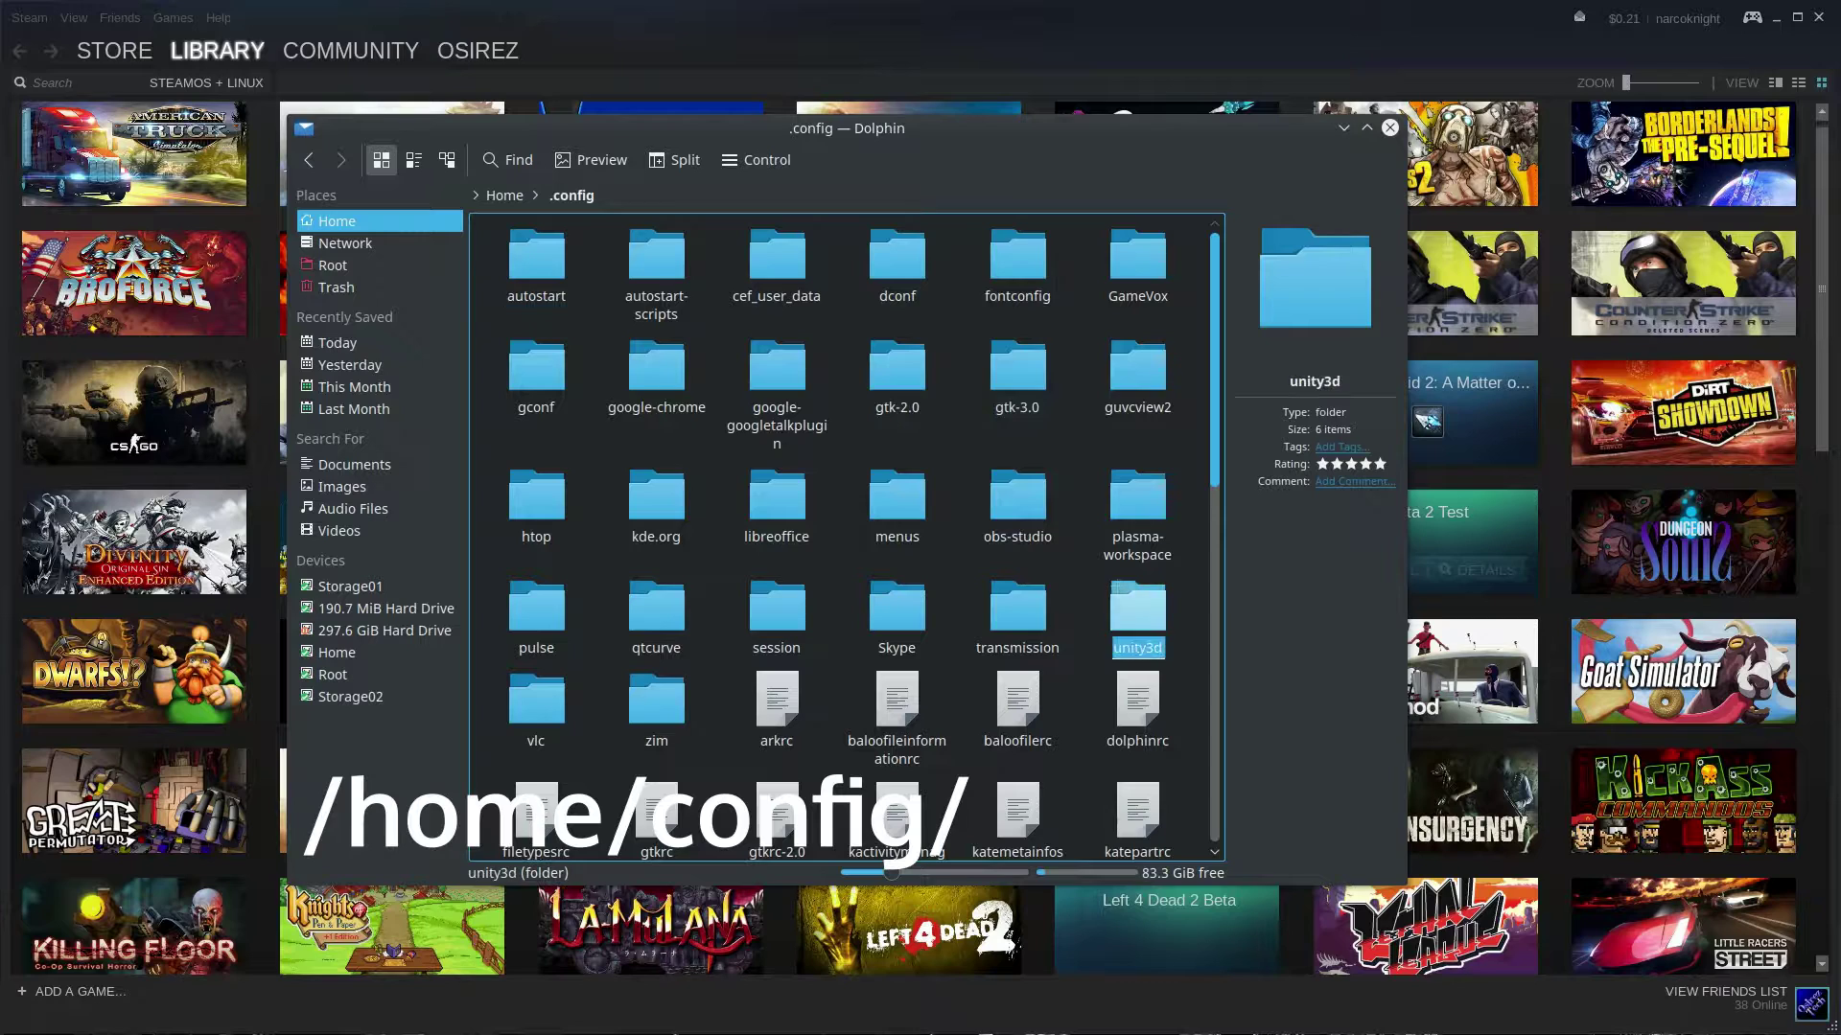
{"action": "left_click", "coordinate": [1137, 614]}
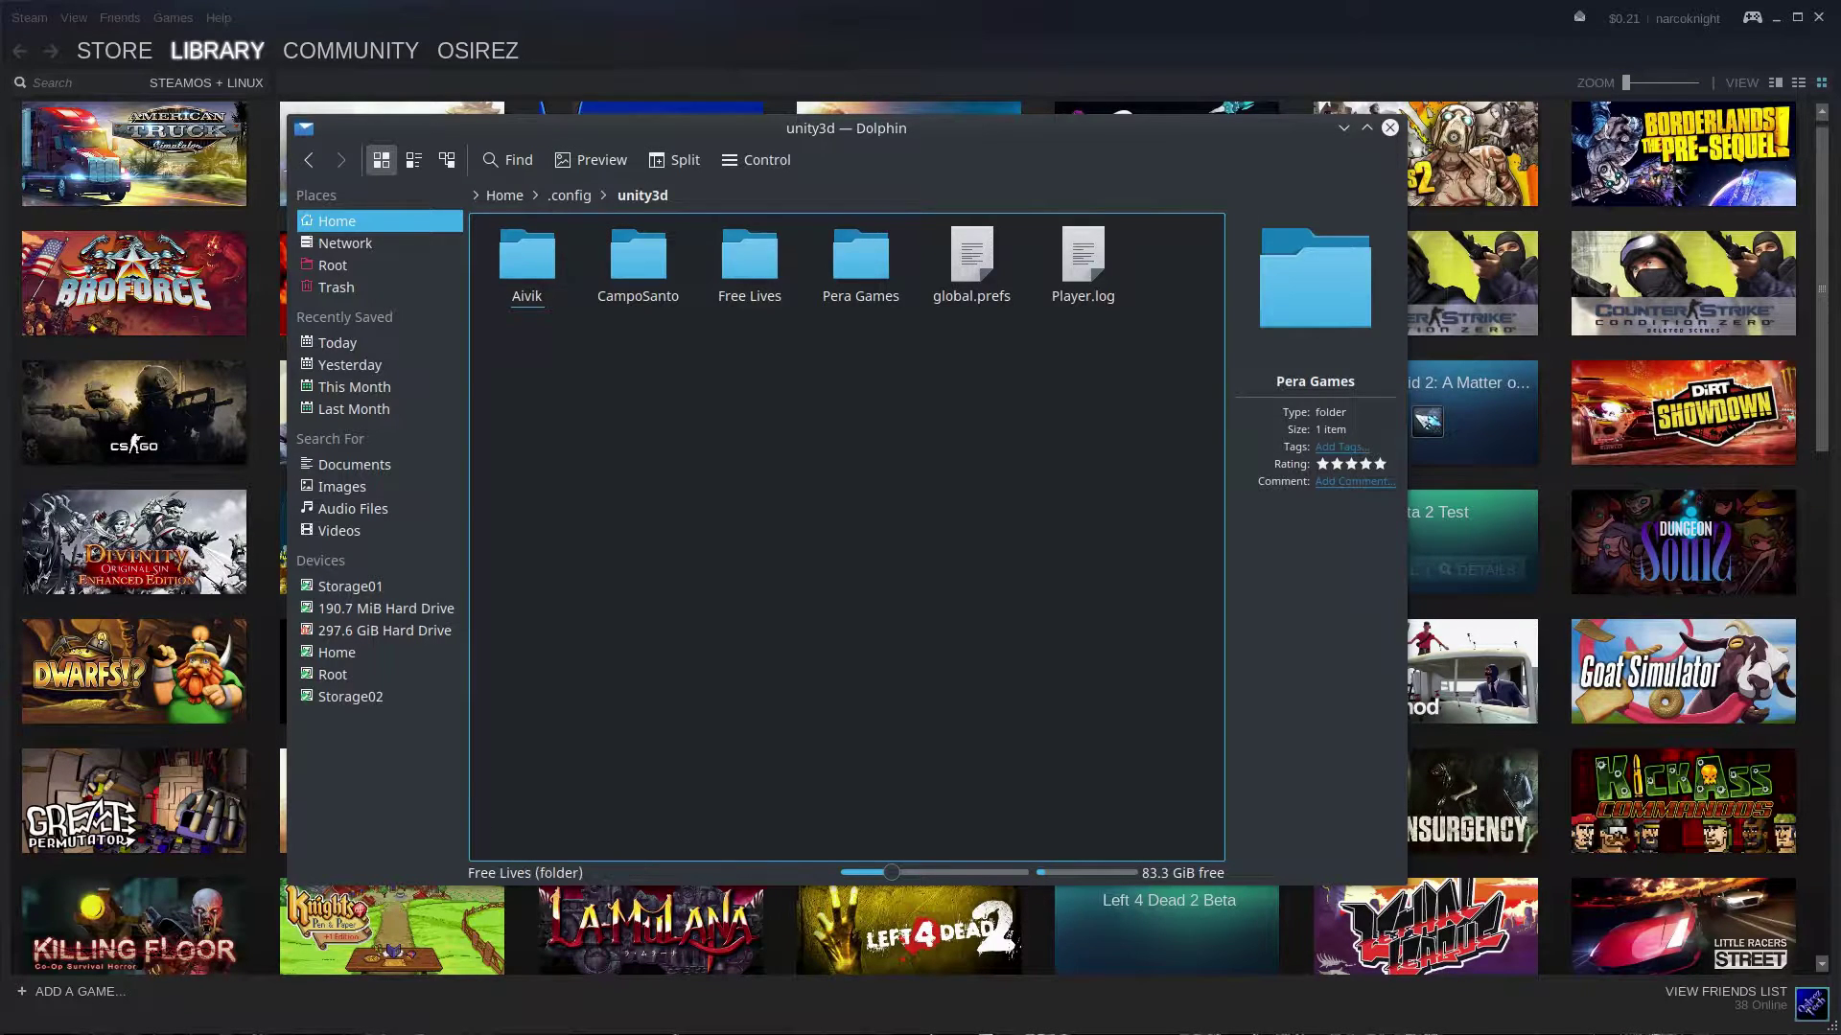
{"action": "left_click", "coordinate": [750, 259]}
{"action": "left_click", "coordinate": [532, 260]}
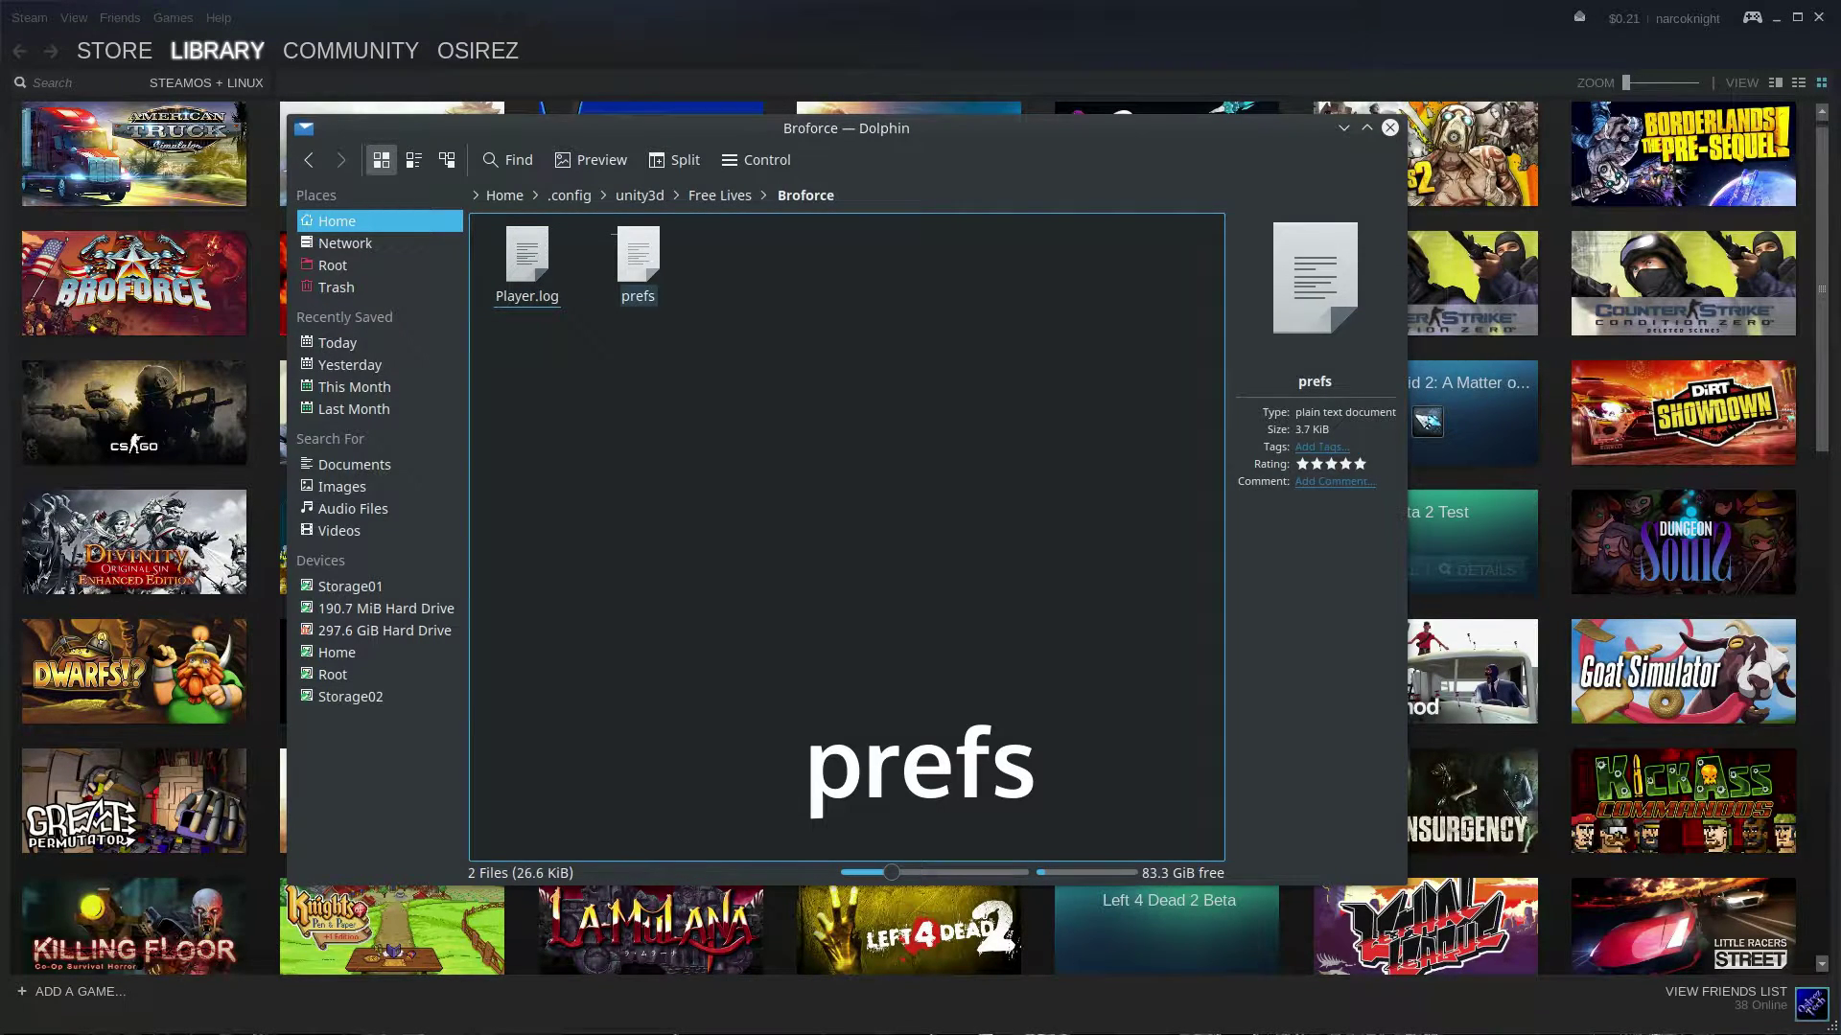
{"action": "left_click", "coordinate": [618, 240]}
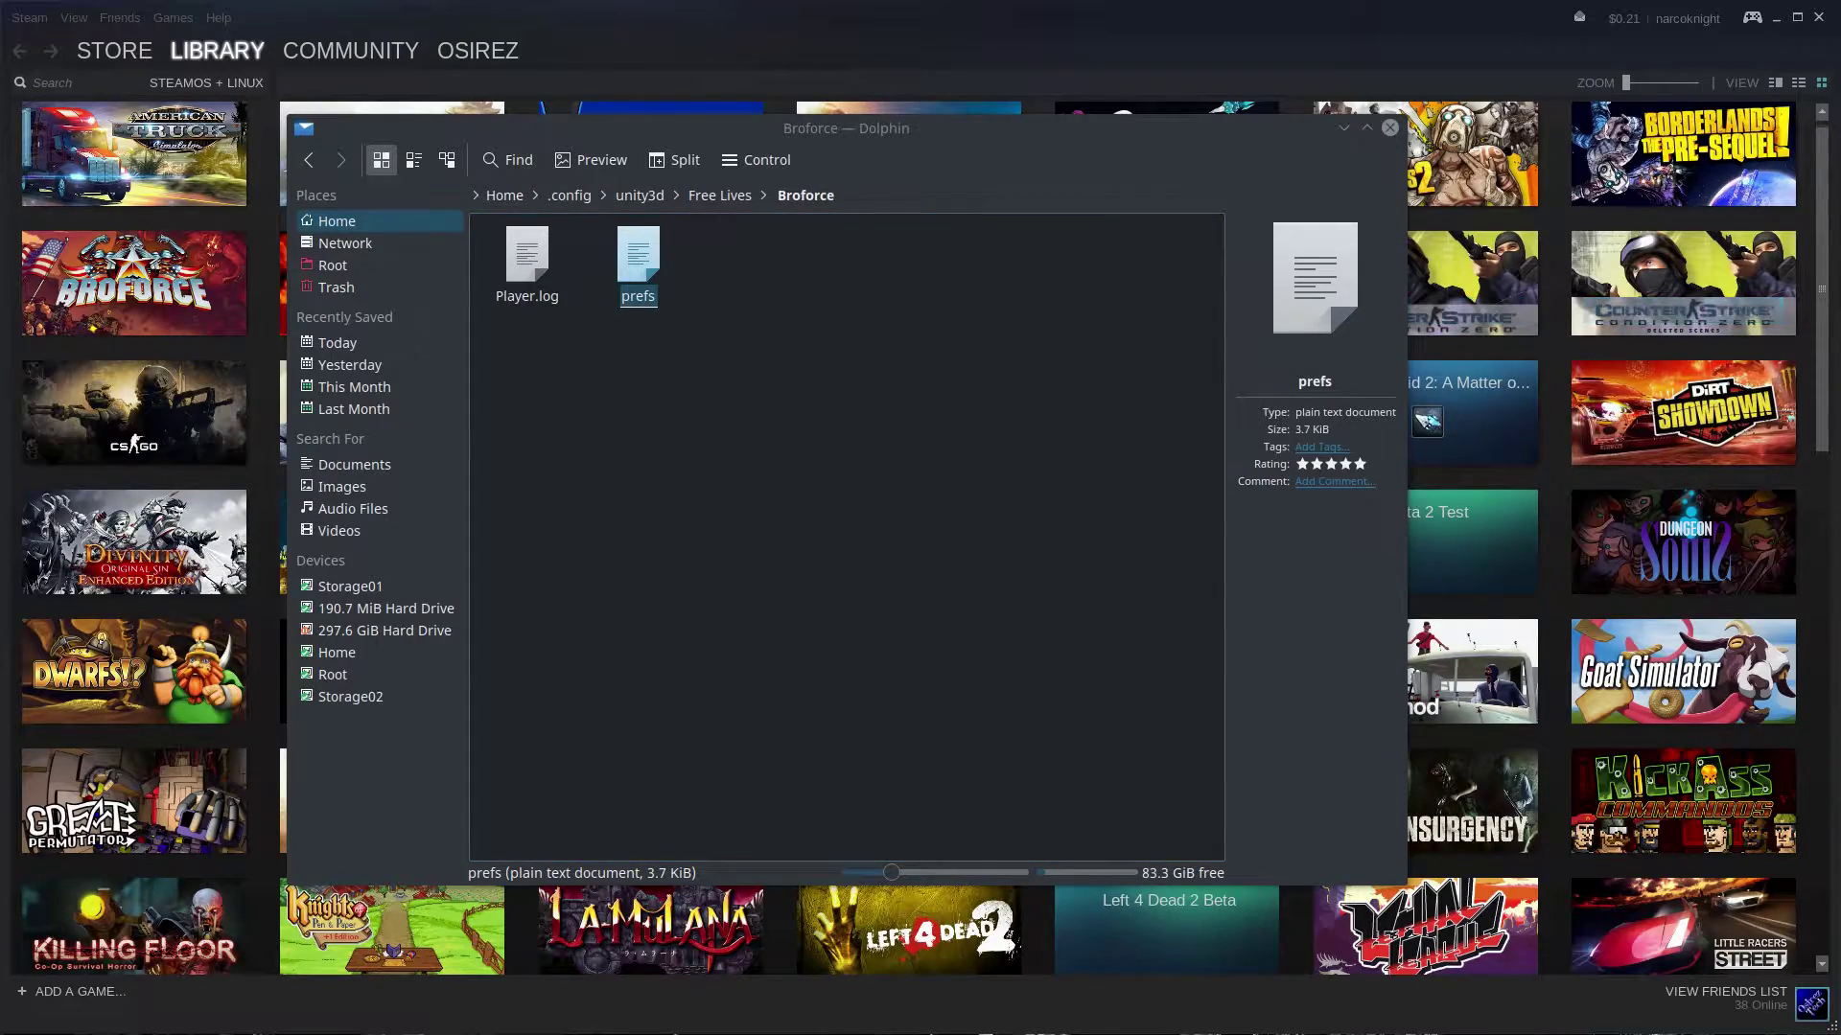
{"action": "key", "text": "Return"}
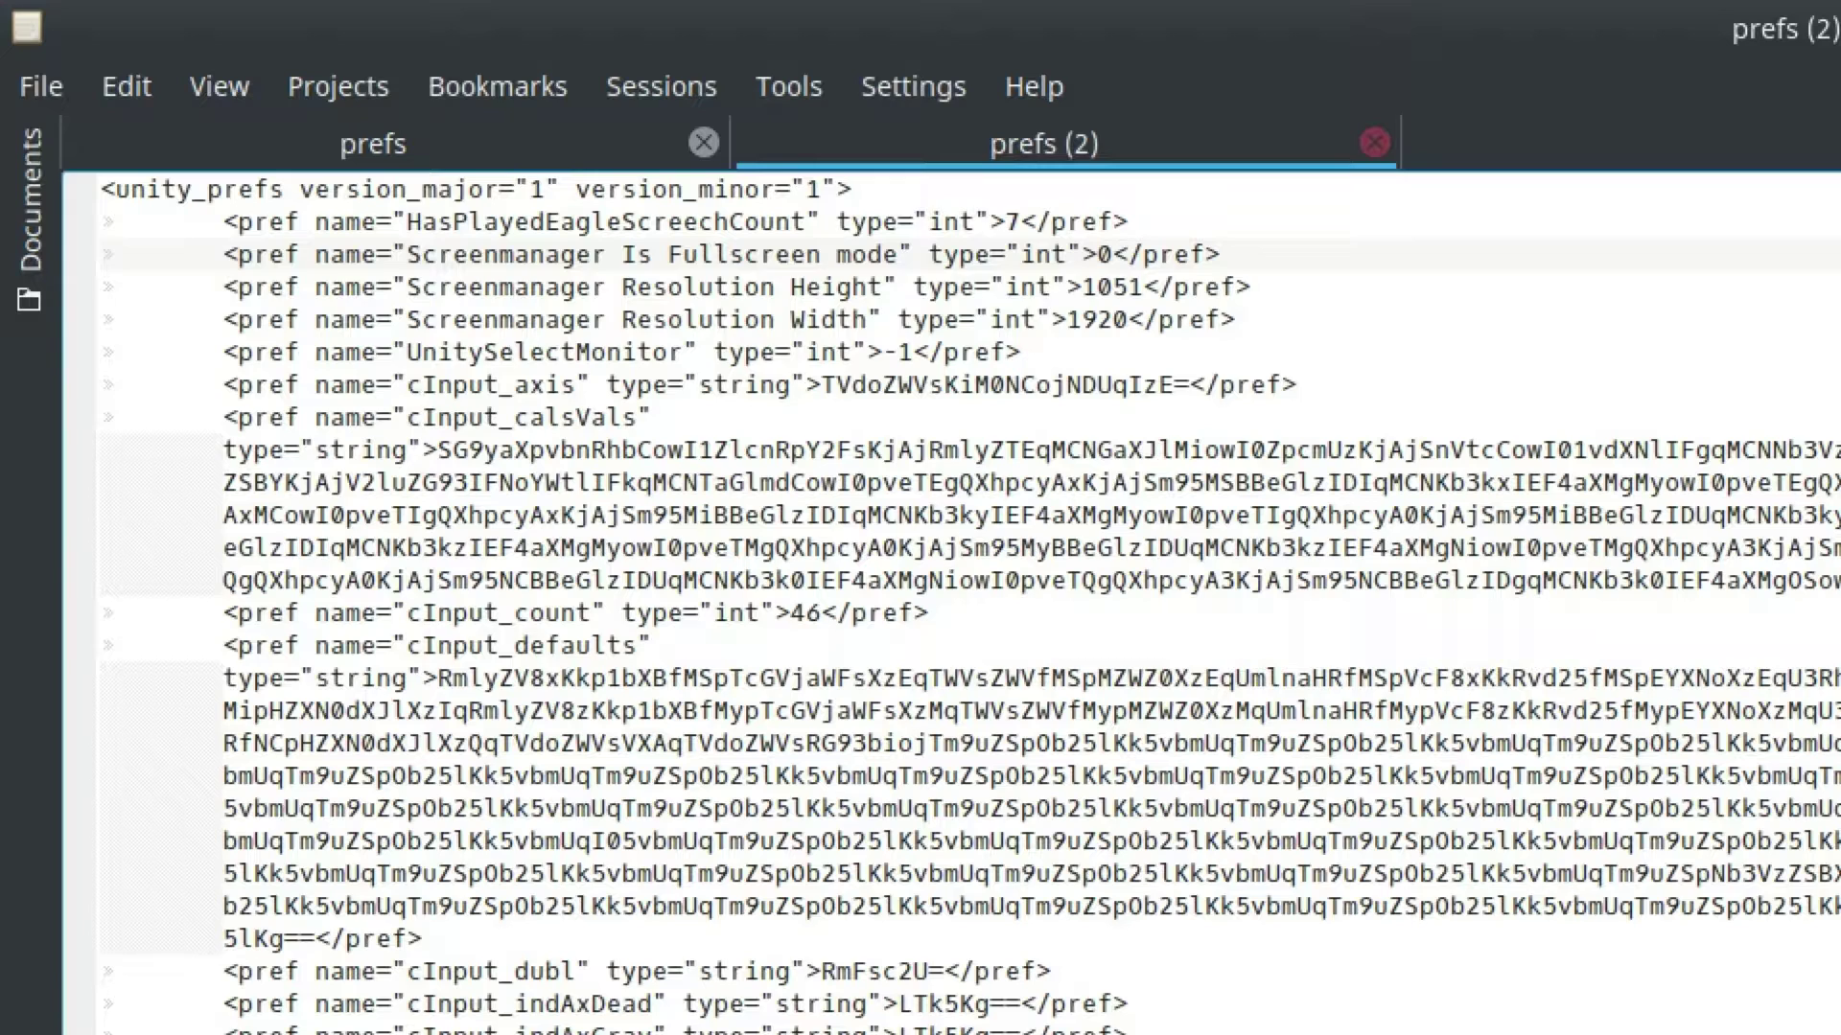
- Examine the Screenmanager fullscreen, resolution height and width, and UnitySelectMonitor lines in the prefs file
{"action": "left_click_drag", "start_coordinate": [1052, 319], "coordinate": [484, 221]}
{"action": "left_click", "coordinate": [1024, 351]}
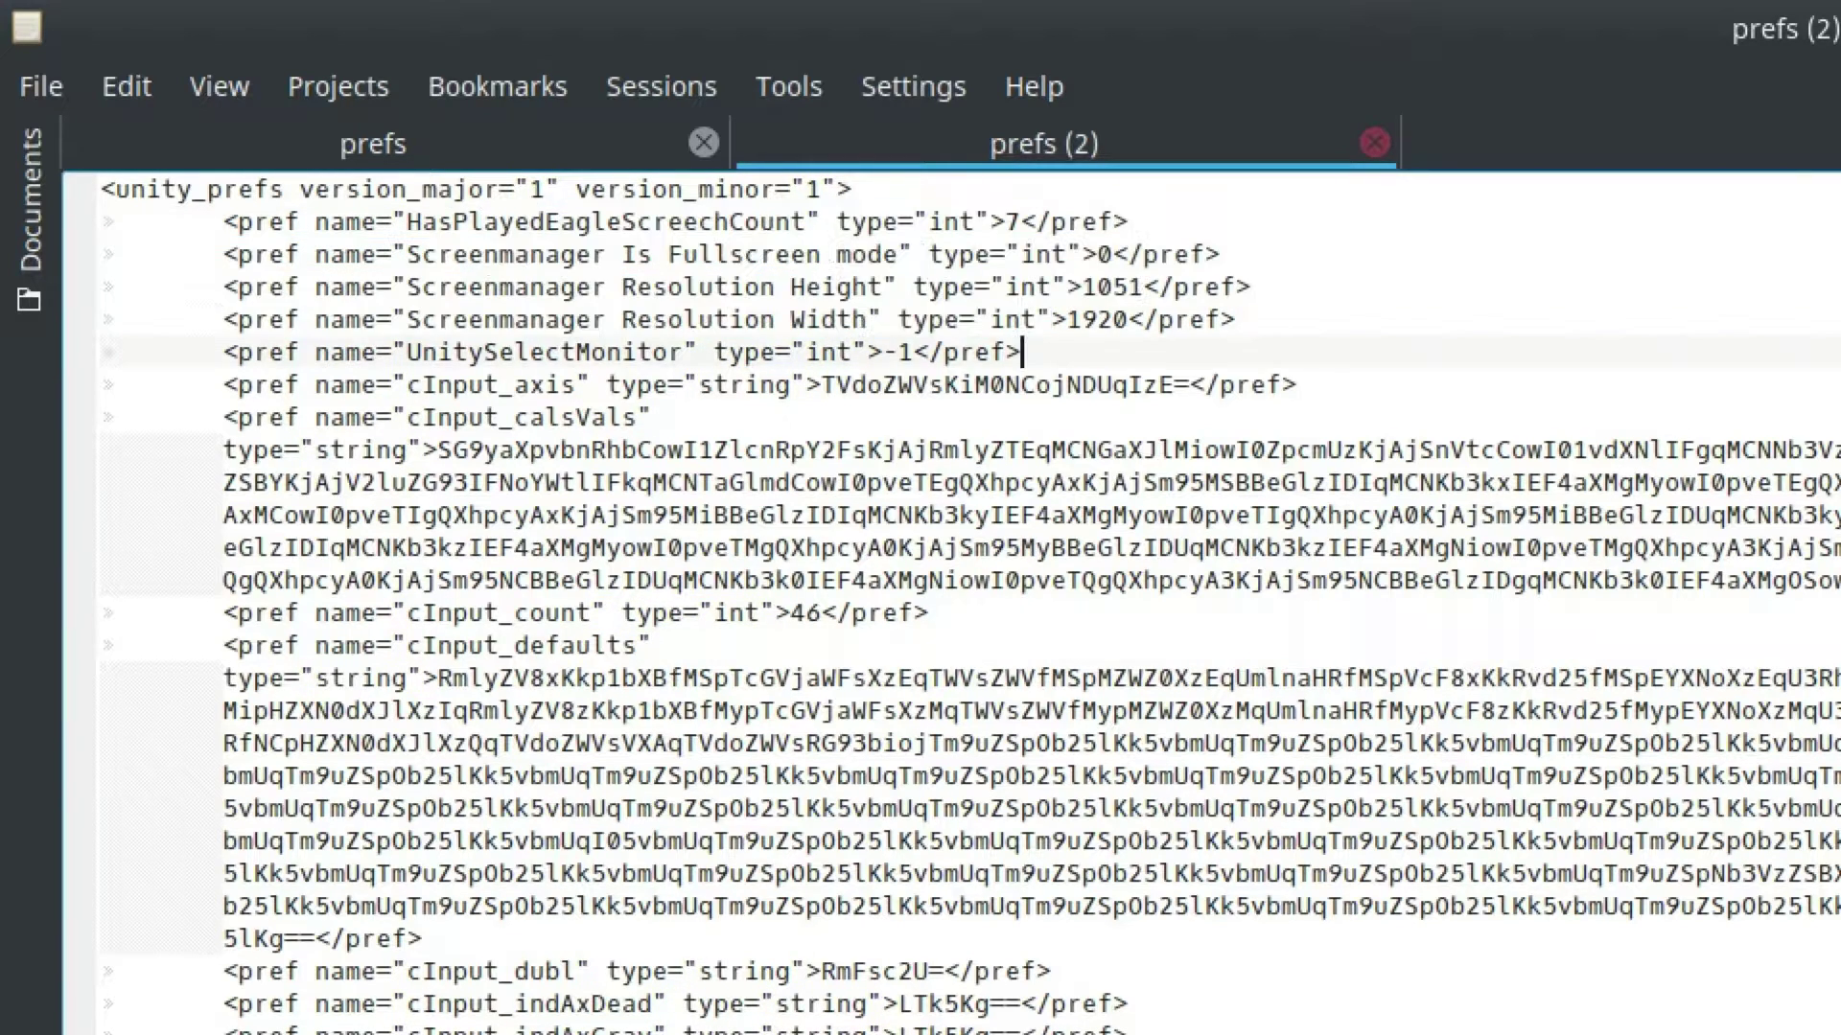
{"action": "left_click_drag", "start_coordinate": [1022, 352], "coordinate": [224, 254]}
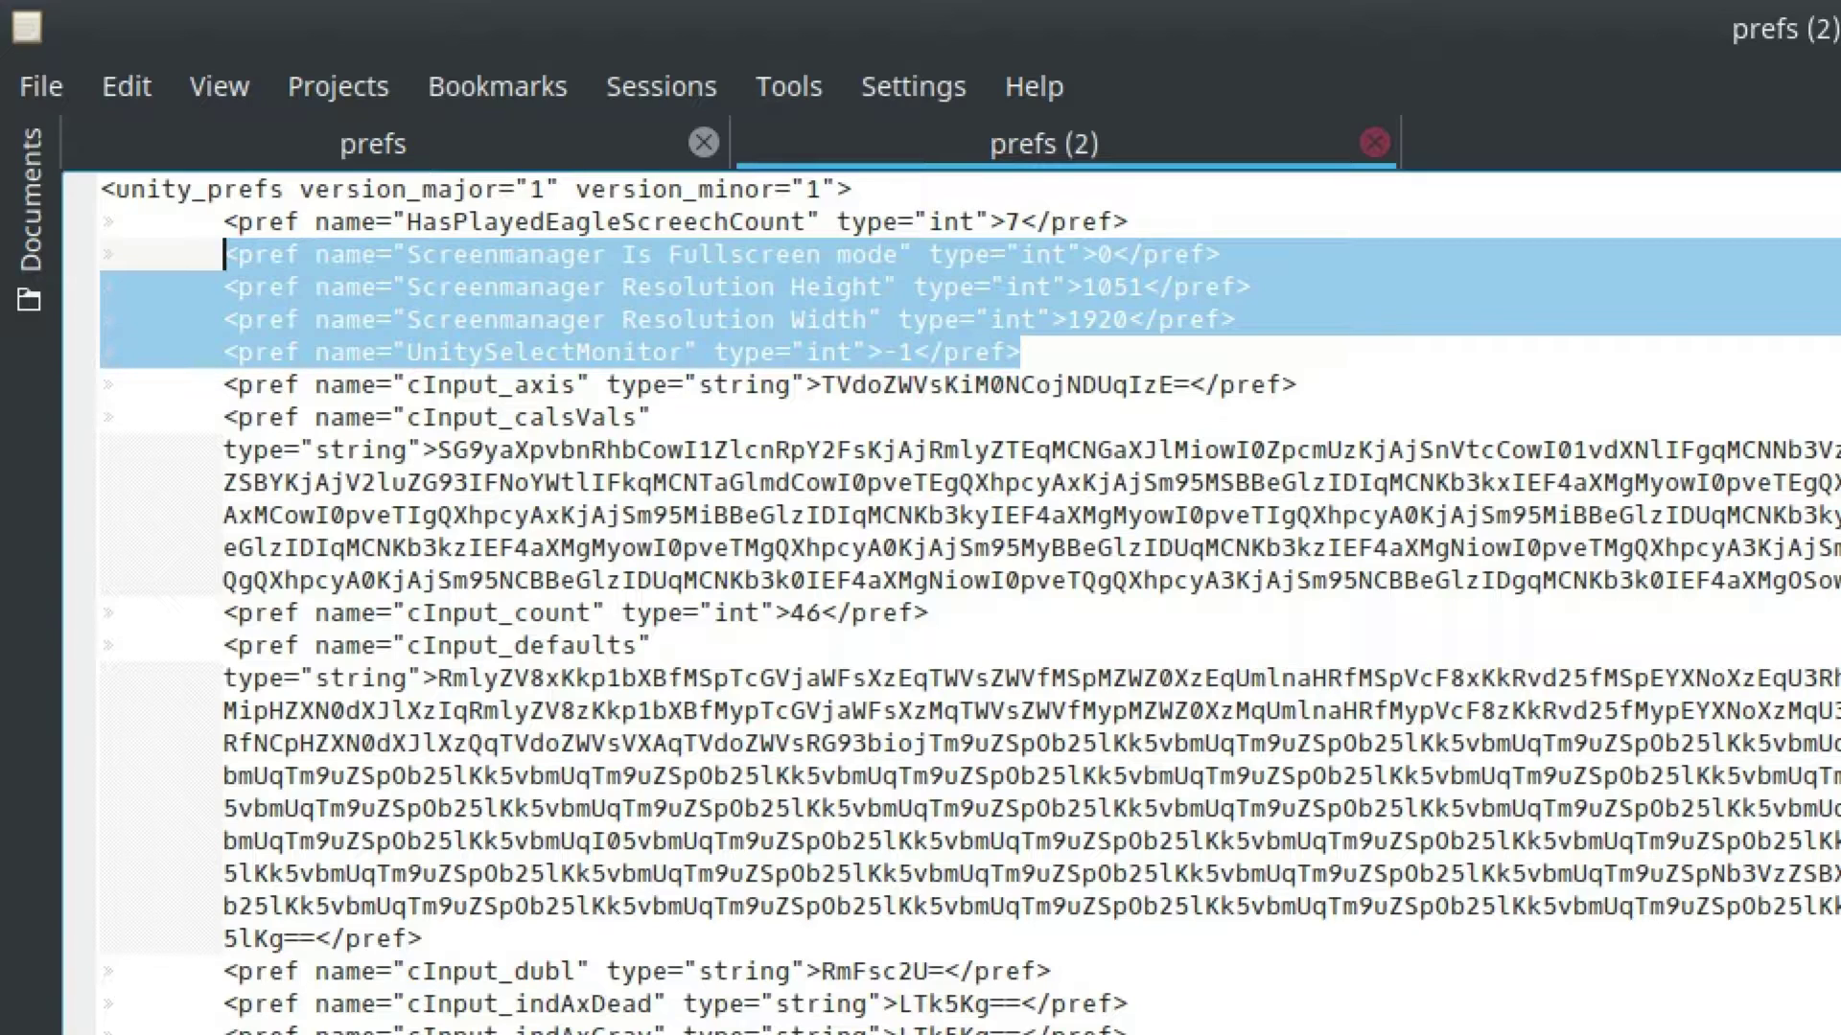
{"action": "left_click", "coordinate": [731, 319]}
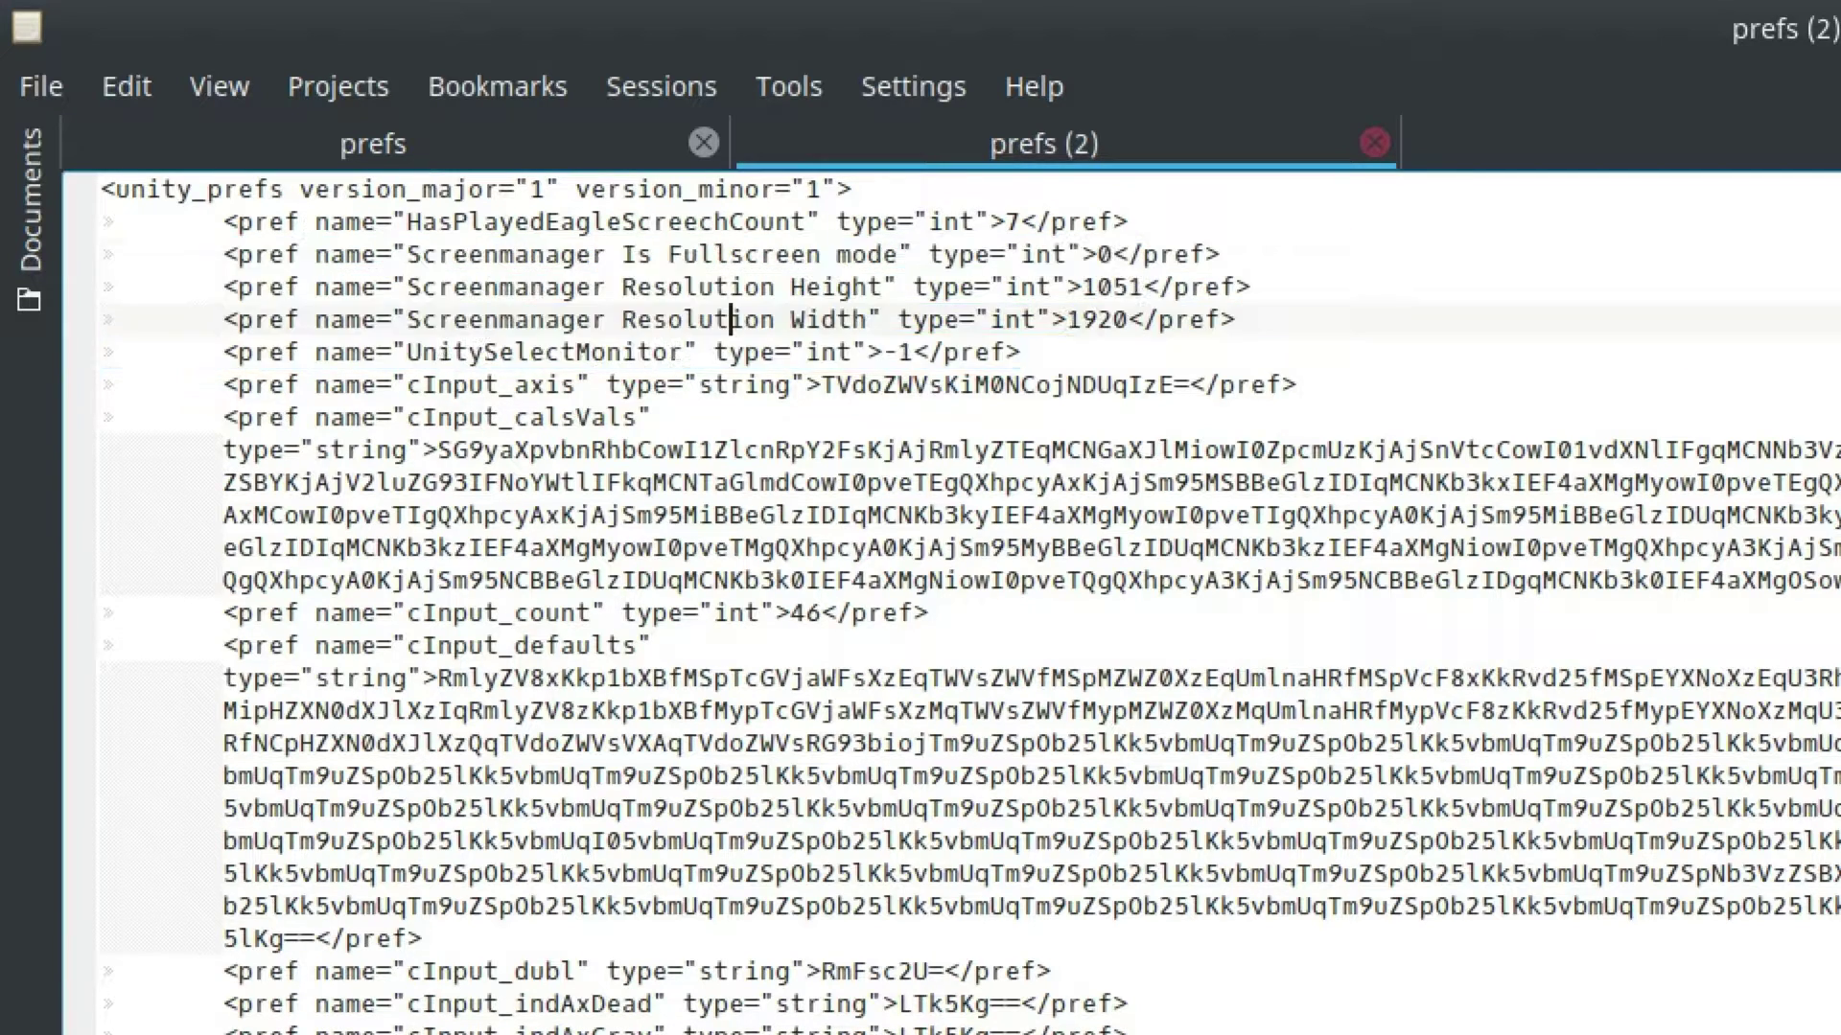
{"action": "double_click", "coordinate": [625, 351]}
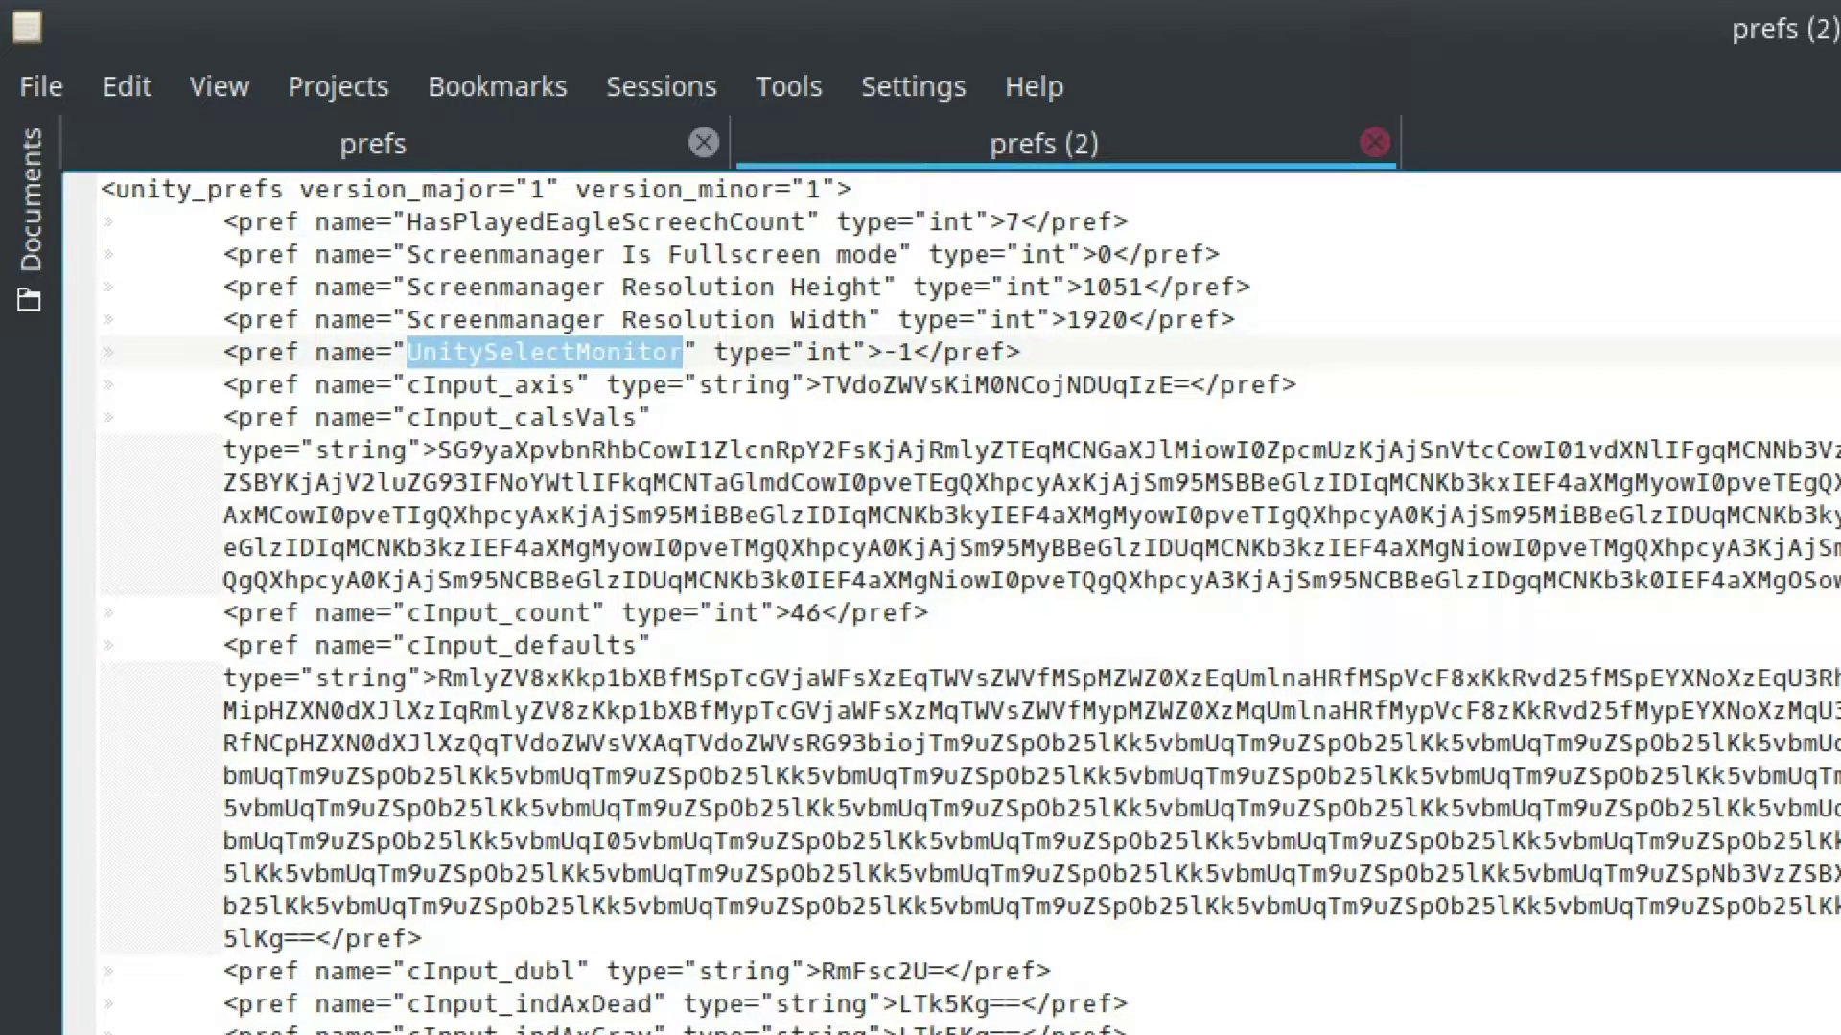
- Set the Screenmanager Resolution Height to 1080 and Screenmanager Is Fullscreen mode to 1
{"action": "left_click", "coordinate": [808, 288]}
{"action": "double_click", "coordinate": [1112, 286]}
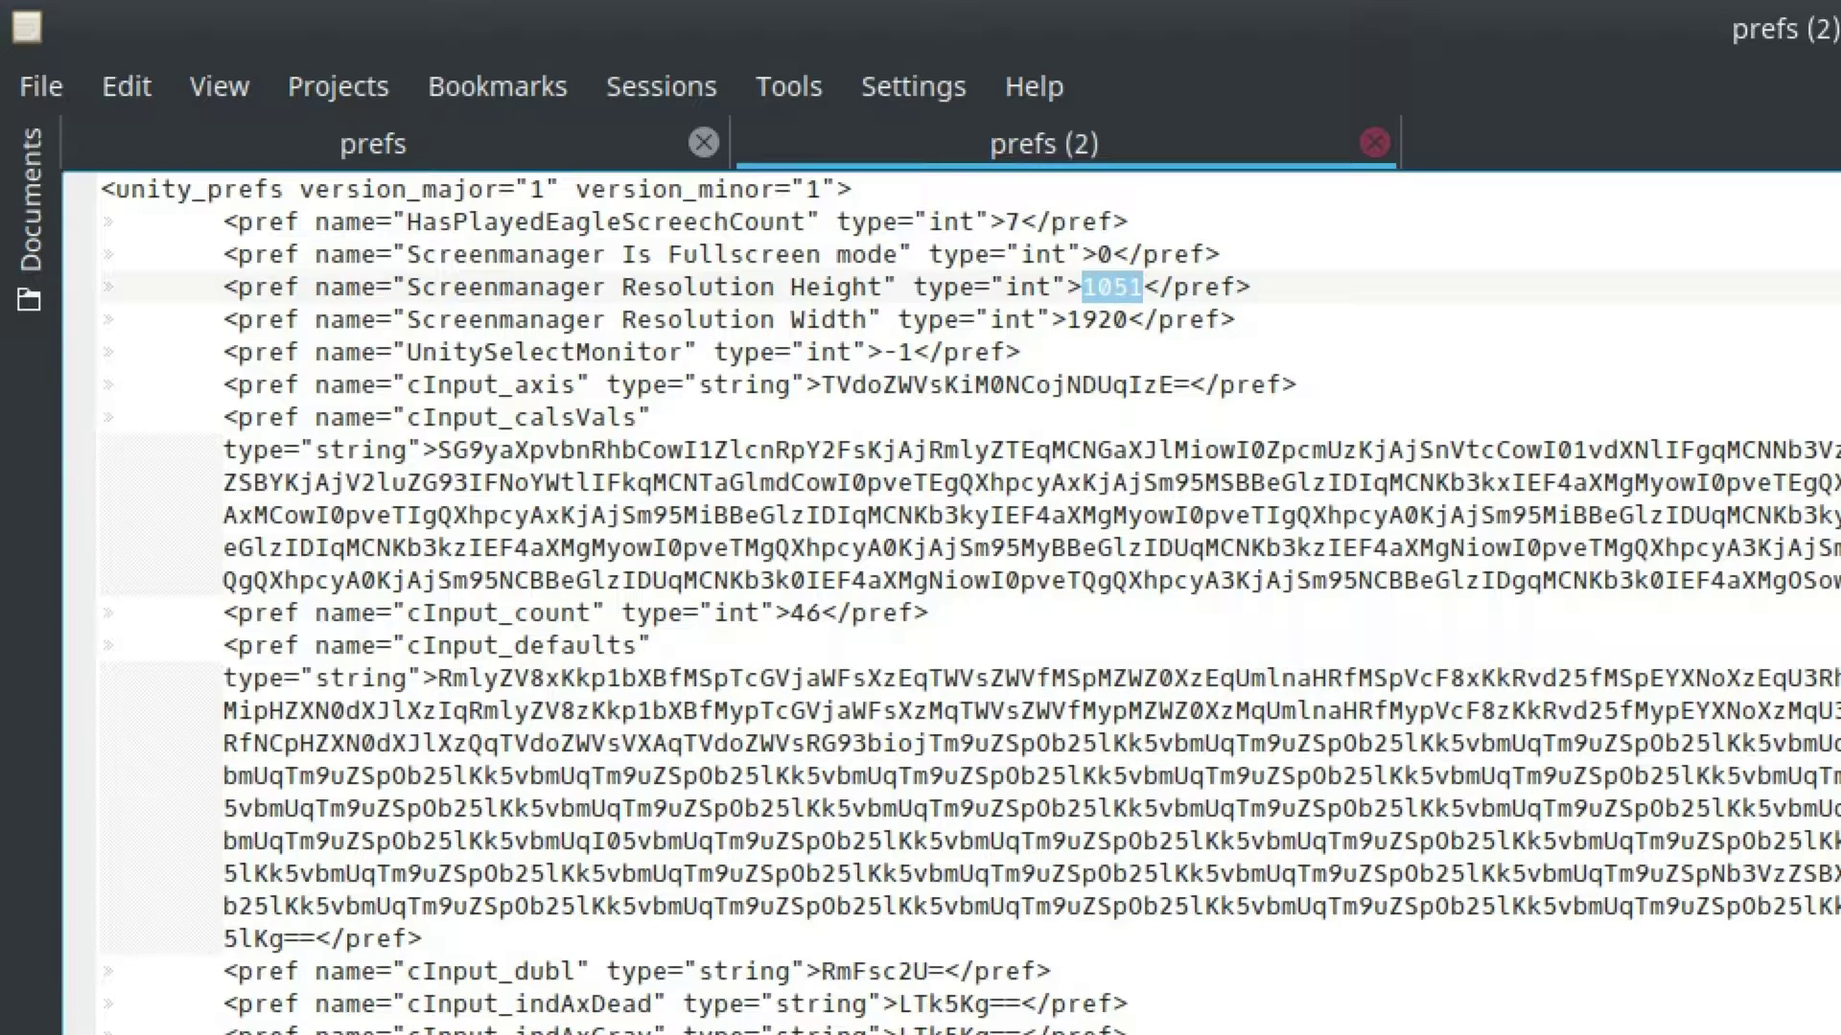
{"action": "type", "text": "1080"}
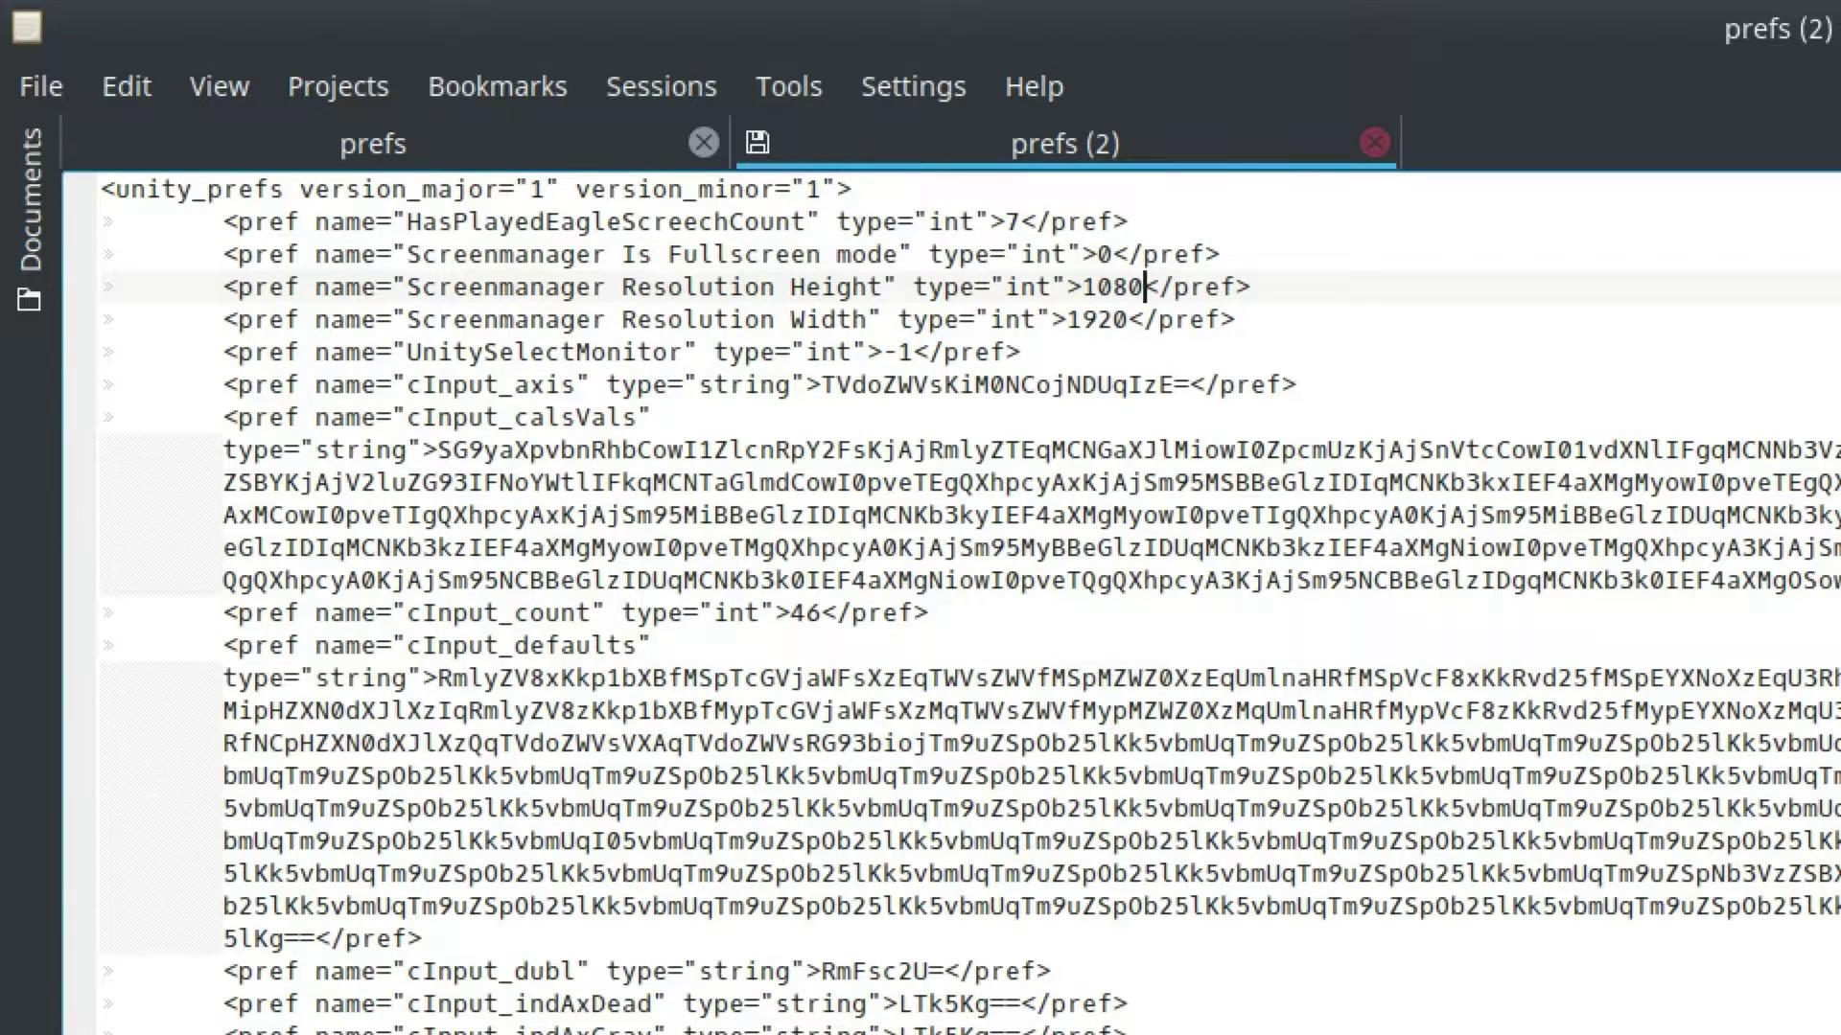
{"action": "double_click", "coordinate": [1097, 319]}
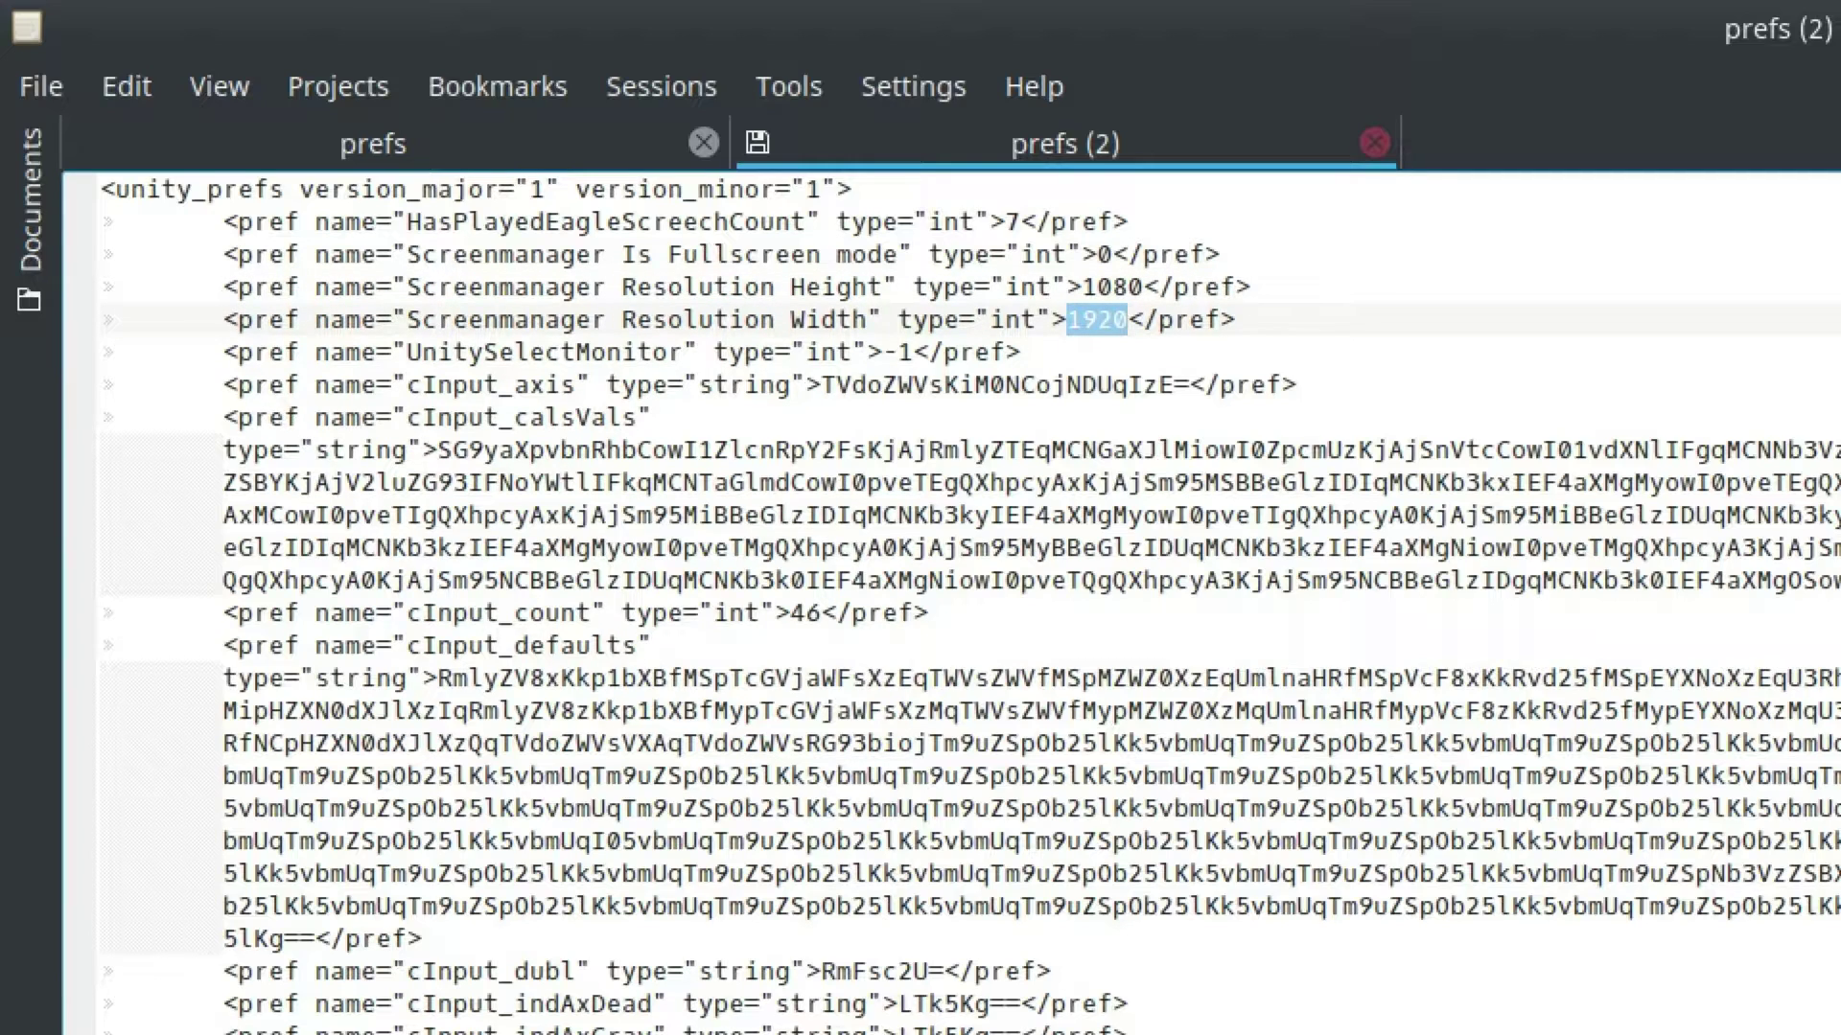
{"action": "left_click", "coordinate": [915, 353]}
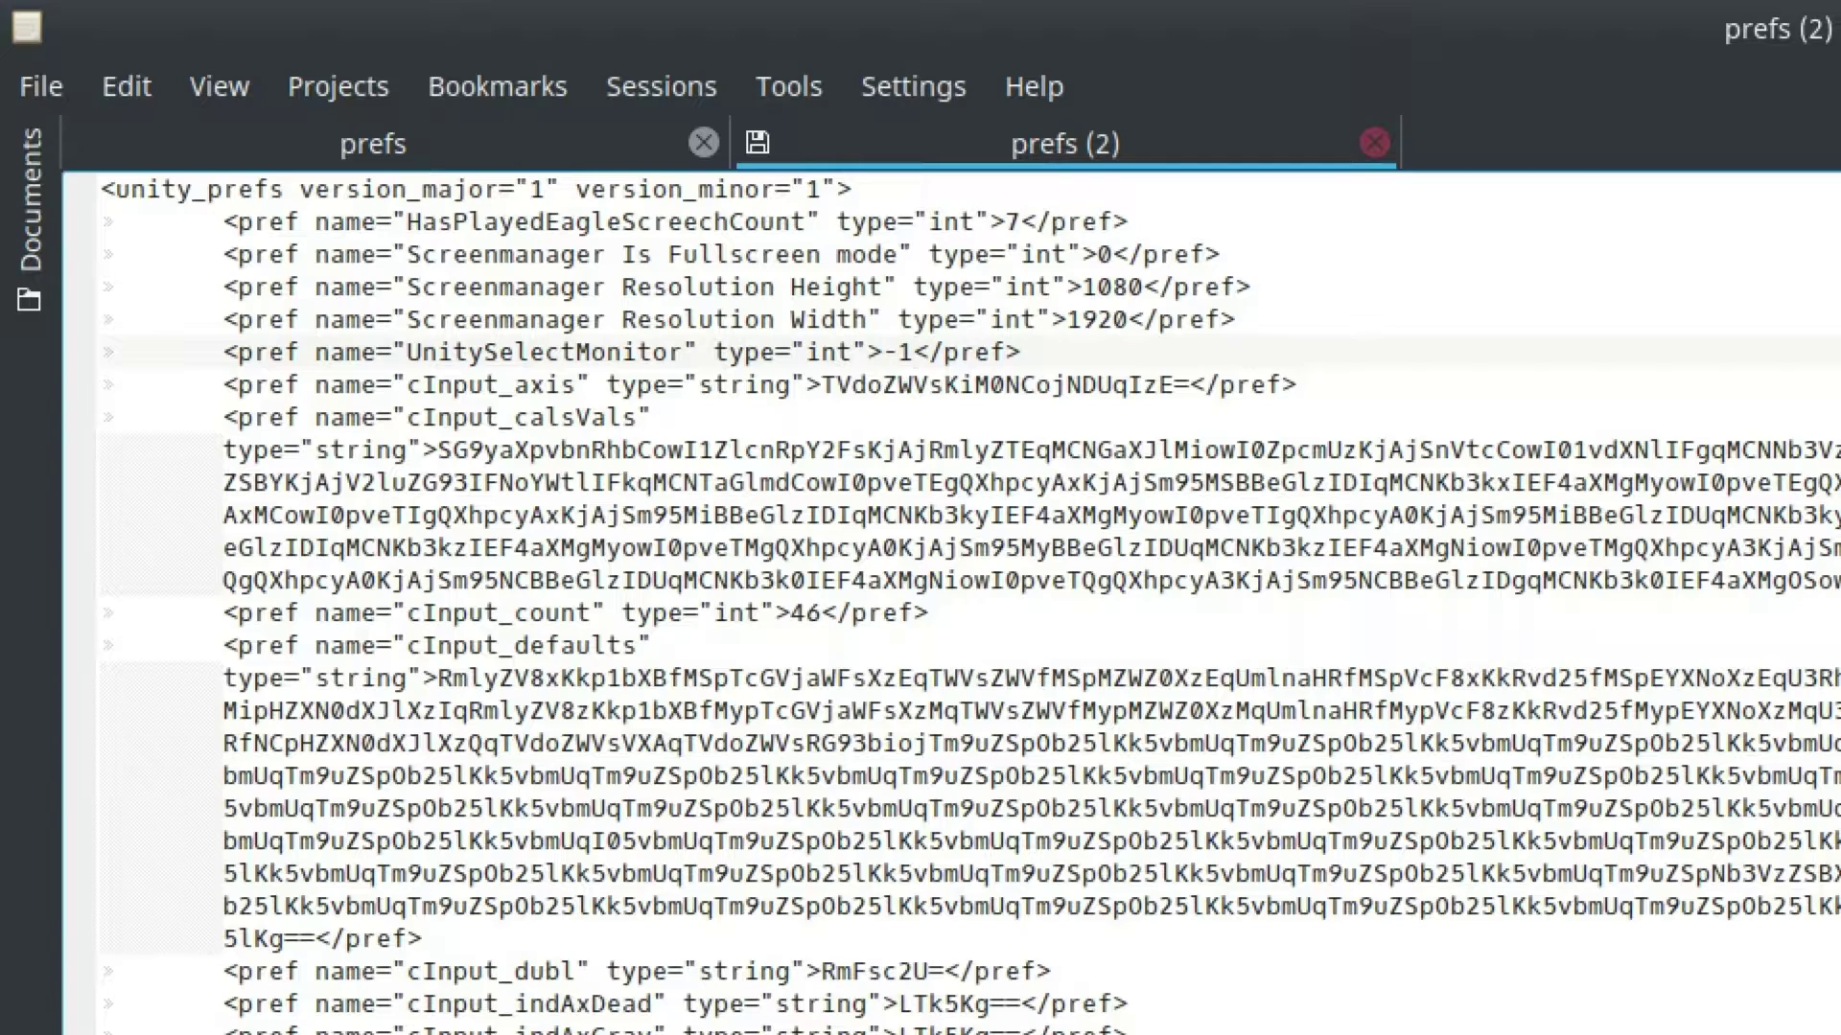
{"action": "left_click", "coordinate": [1114, 255]}
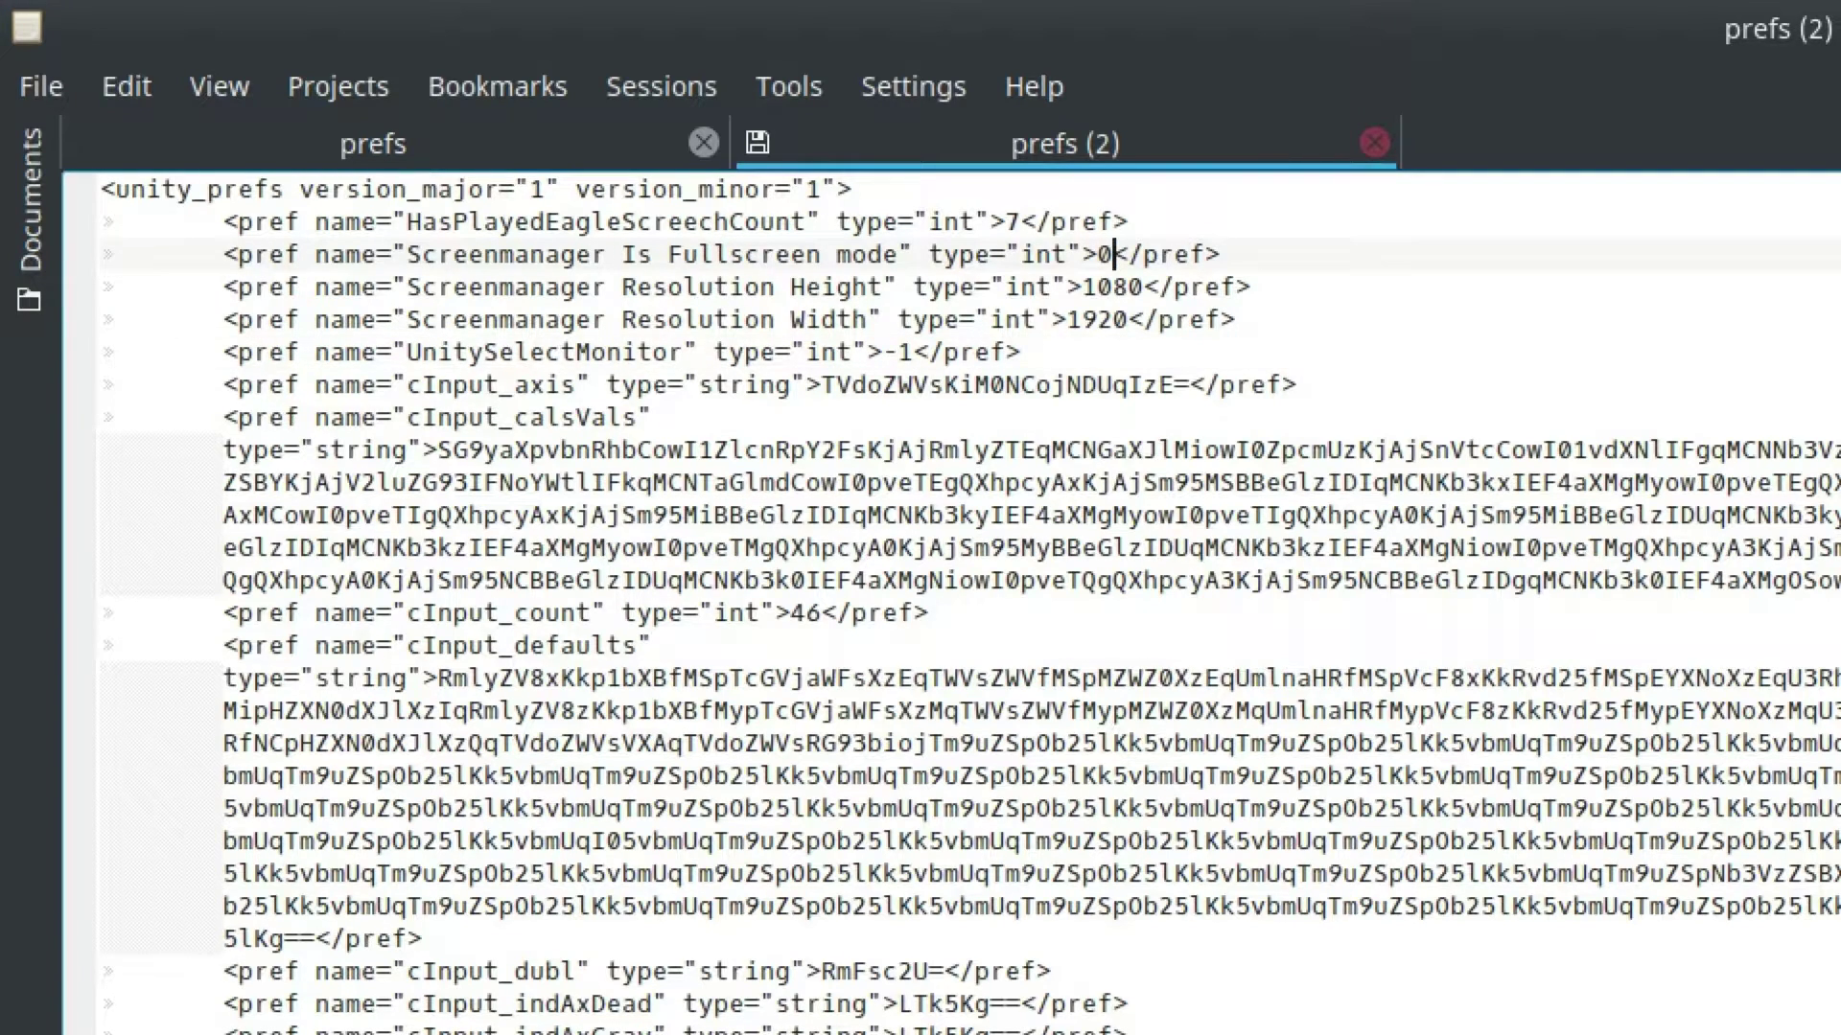
- Set the UnitySelectMonitor value to 0
{"action": "left_click", "coordinate": [915, 353]}
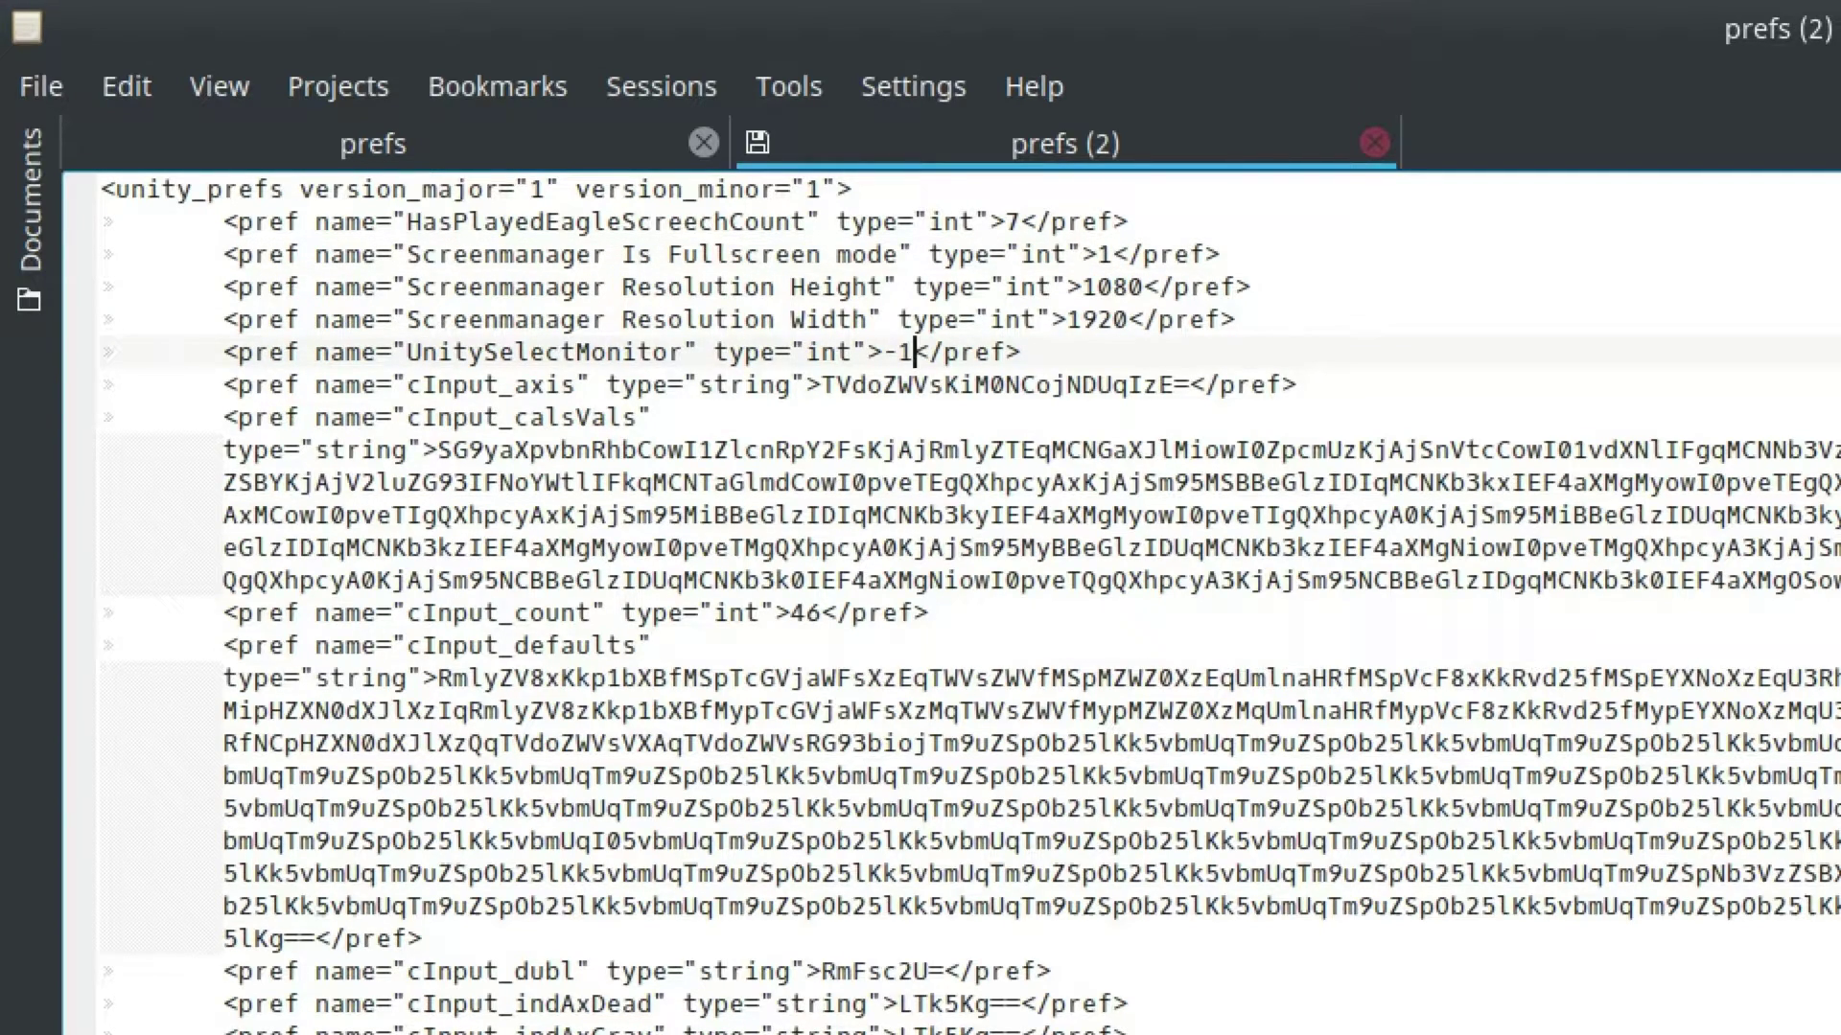
{"action": "key", "text": "BackSpace"}
{"action": "key", "text": "BackSpace"}
{"action": "type", "text": "0"}
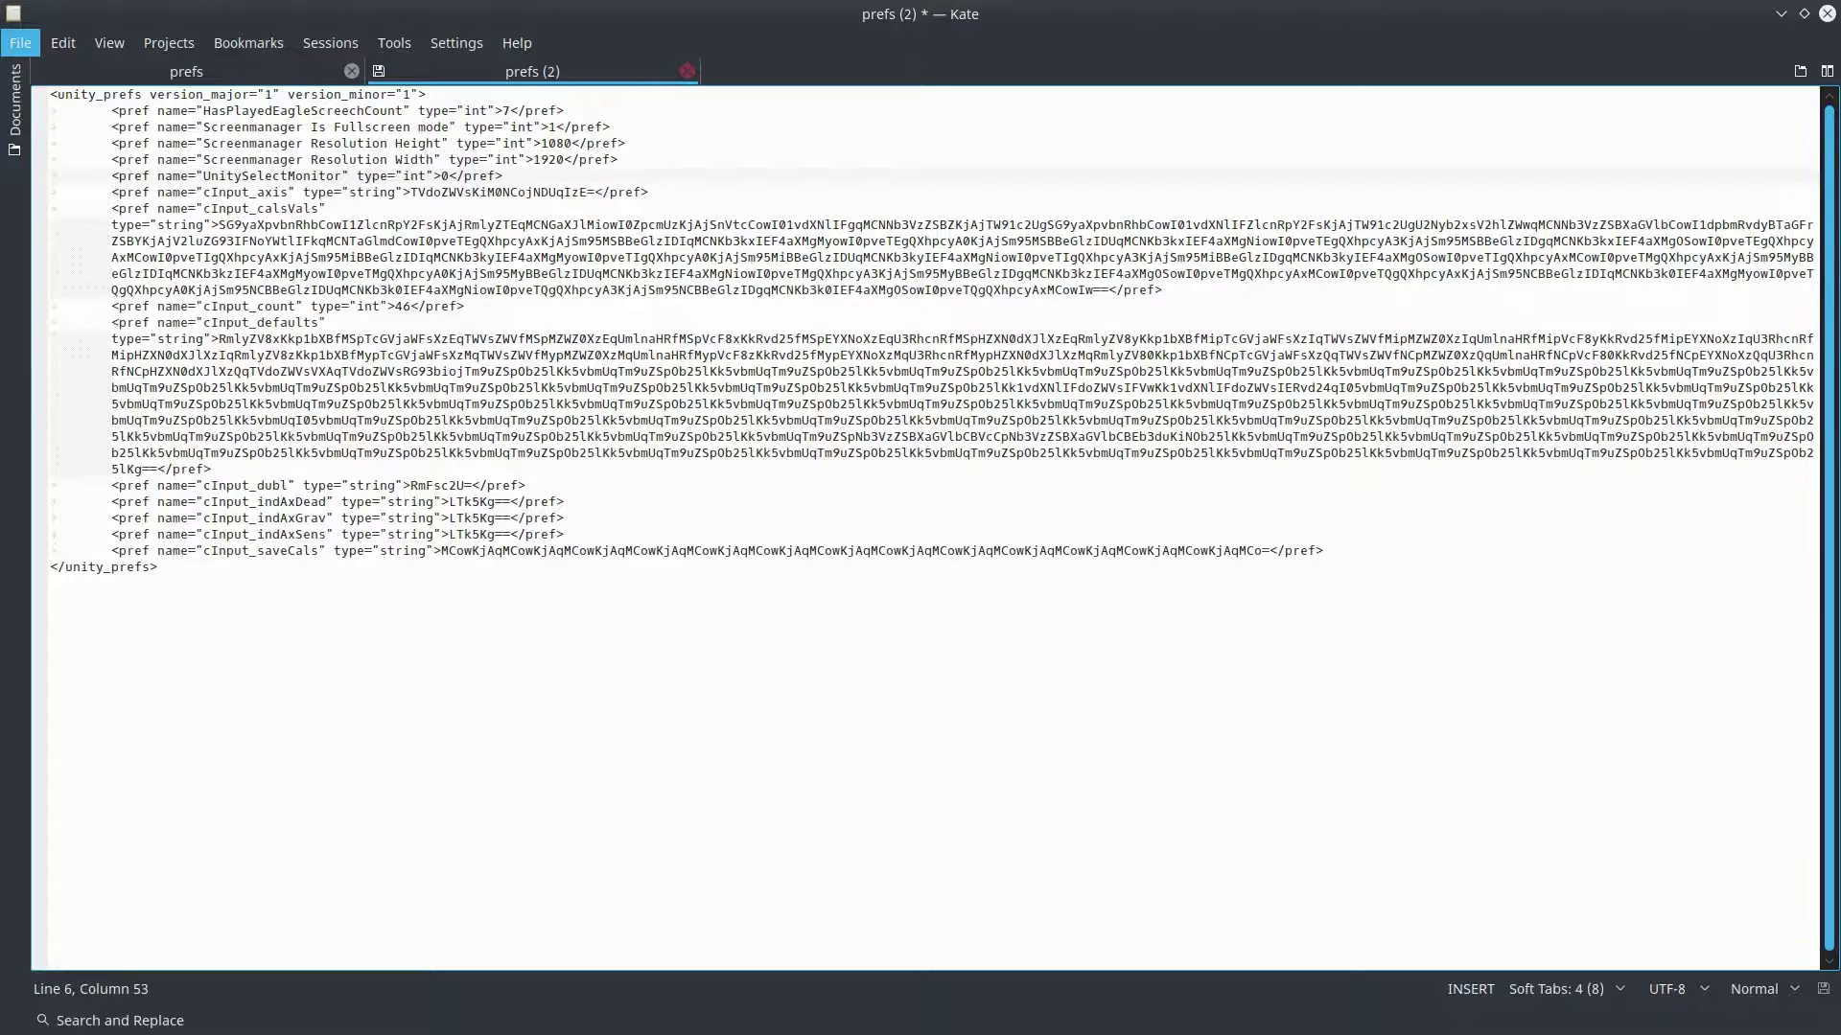
- Save the edited prefs file and close both Kate and Dolphin
{"action": "left_click", "coordinate": [20, 43]}
{"action": "left_click", "coordinate": [43, 182]}
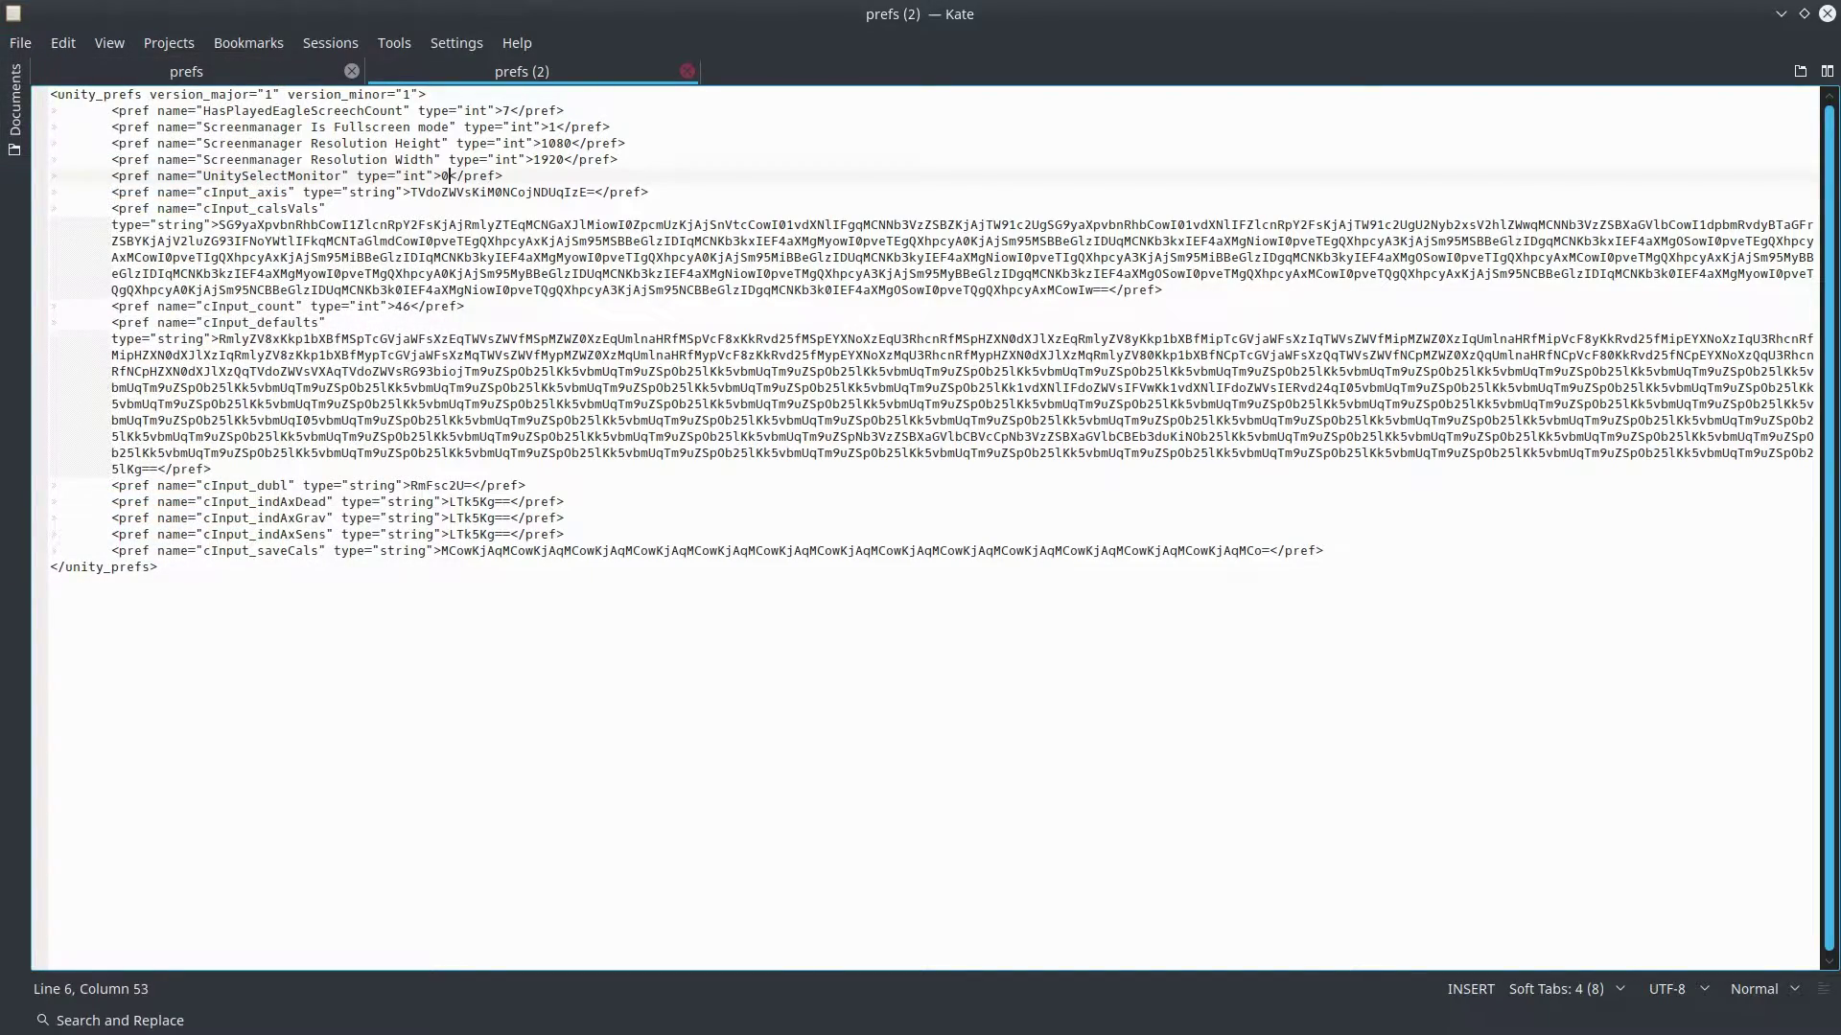
{"action": "left_click", "coordinate": [1828, 14]}
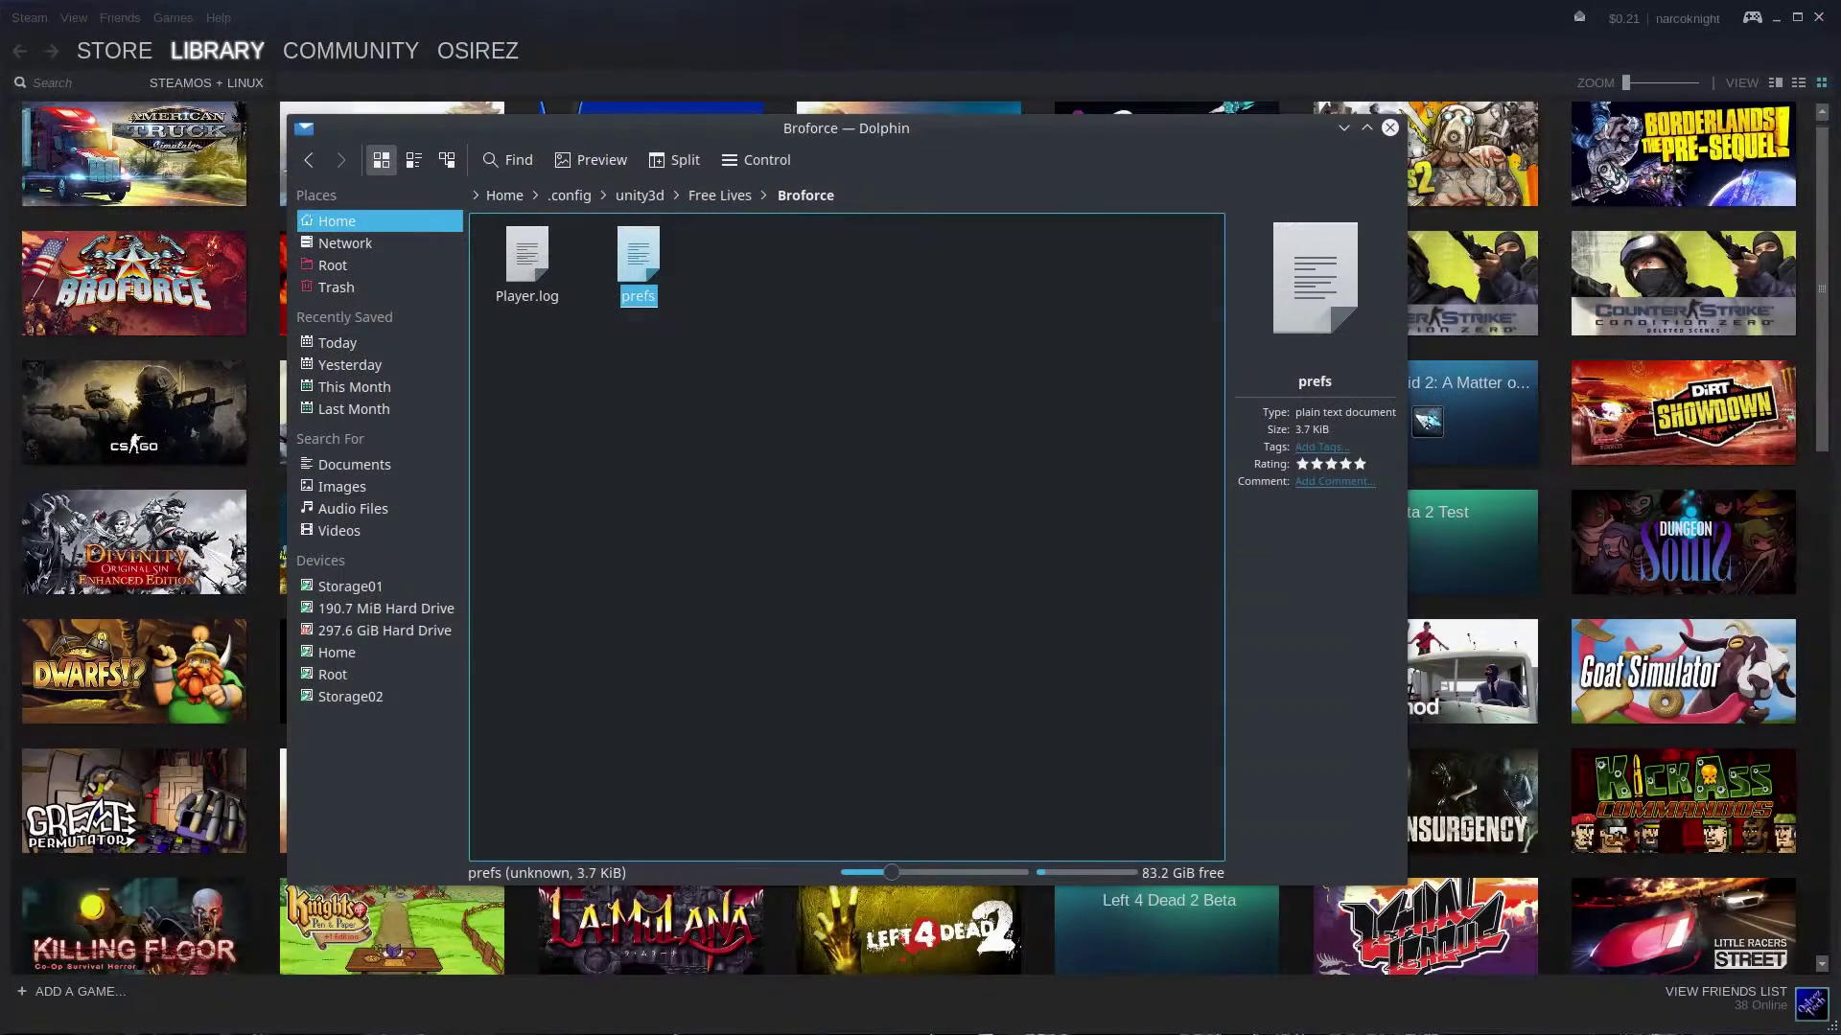
{"action": "left_click", "coordinate": [1390, 127]}
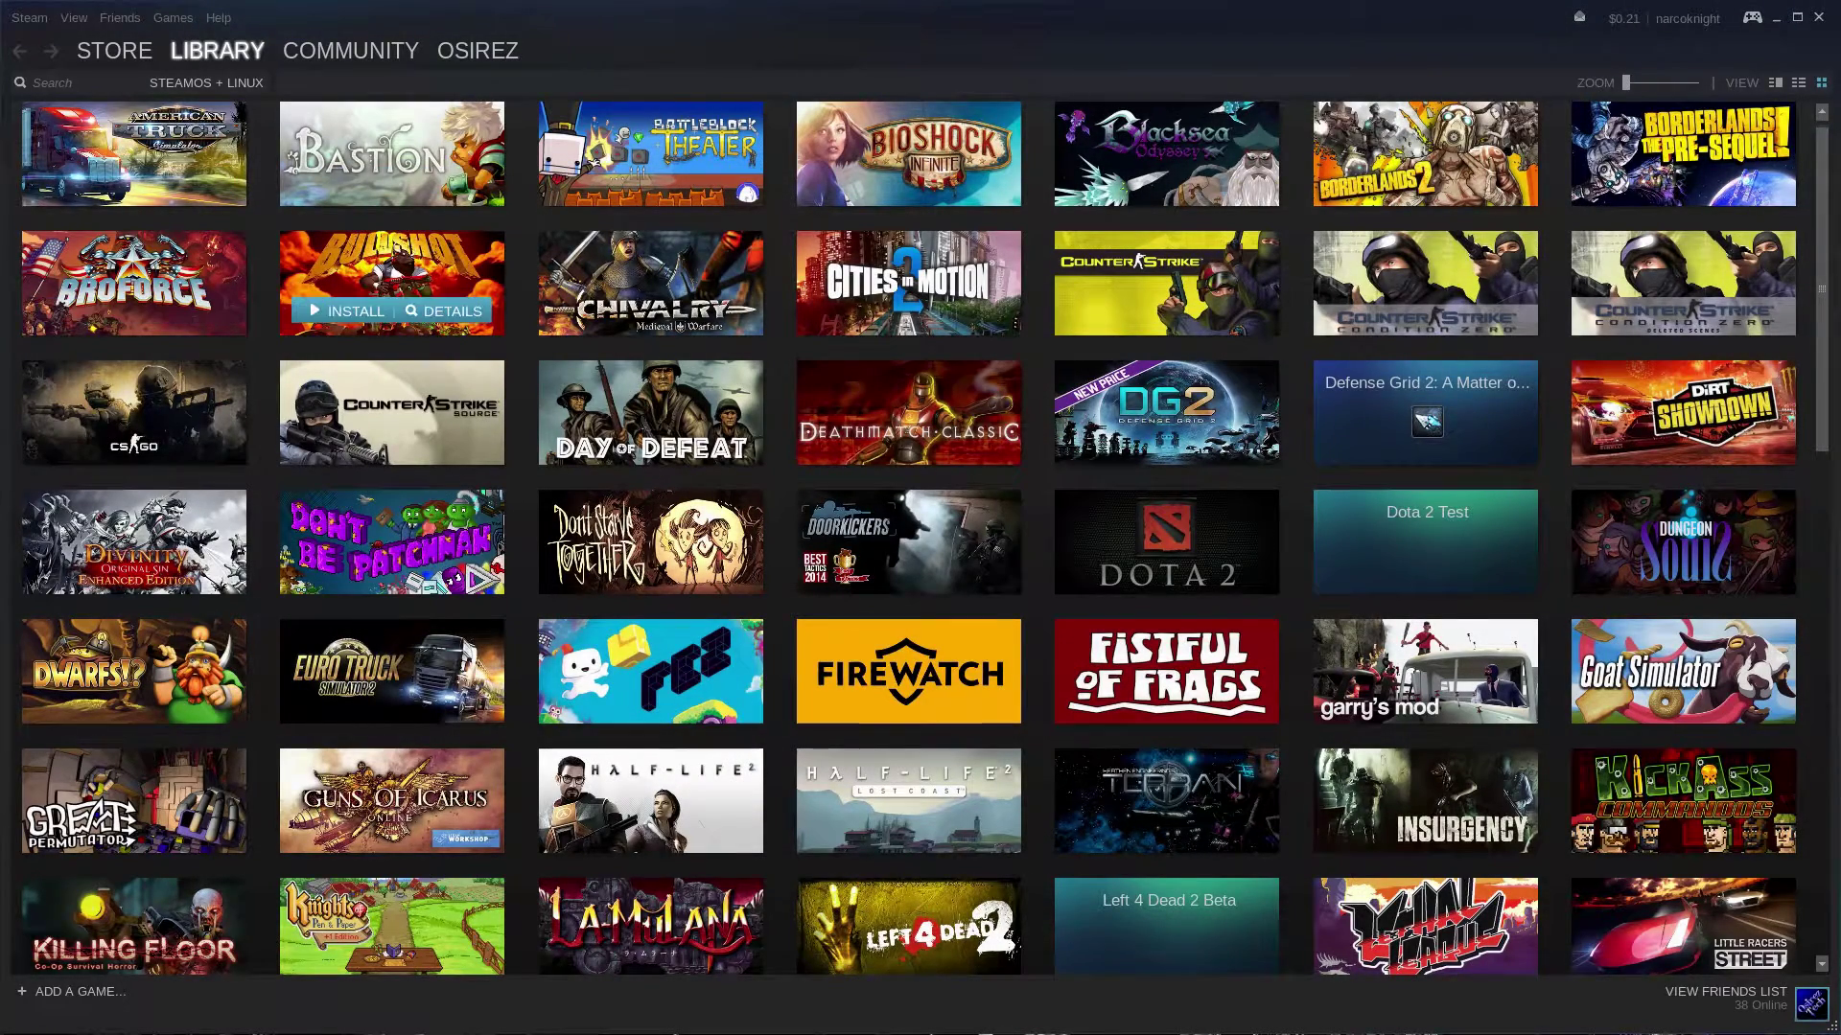
- Launch Broforce from the Steam library and open its options
{"action": "left_click", "coordinate": [89, 311]}
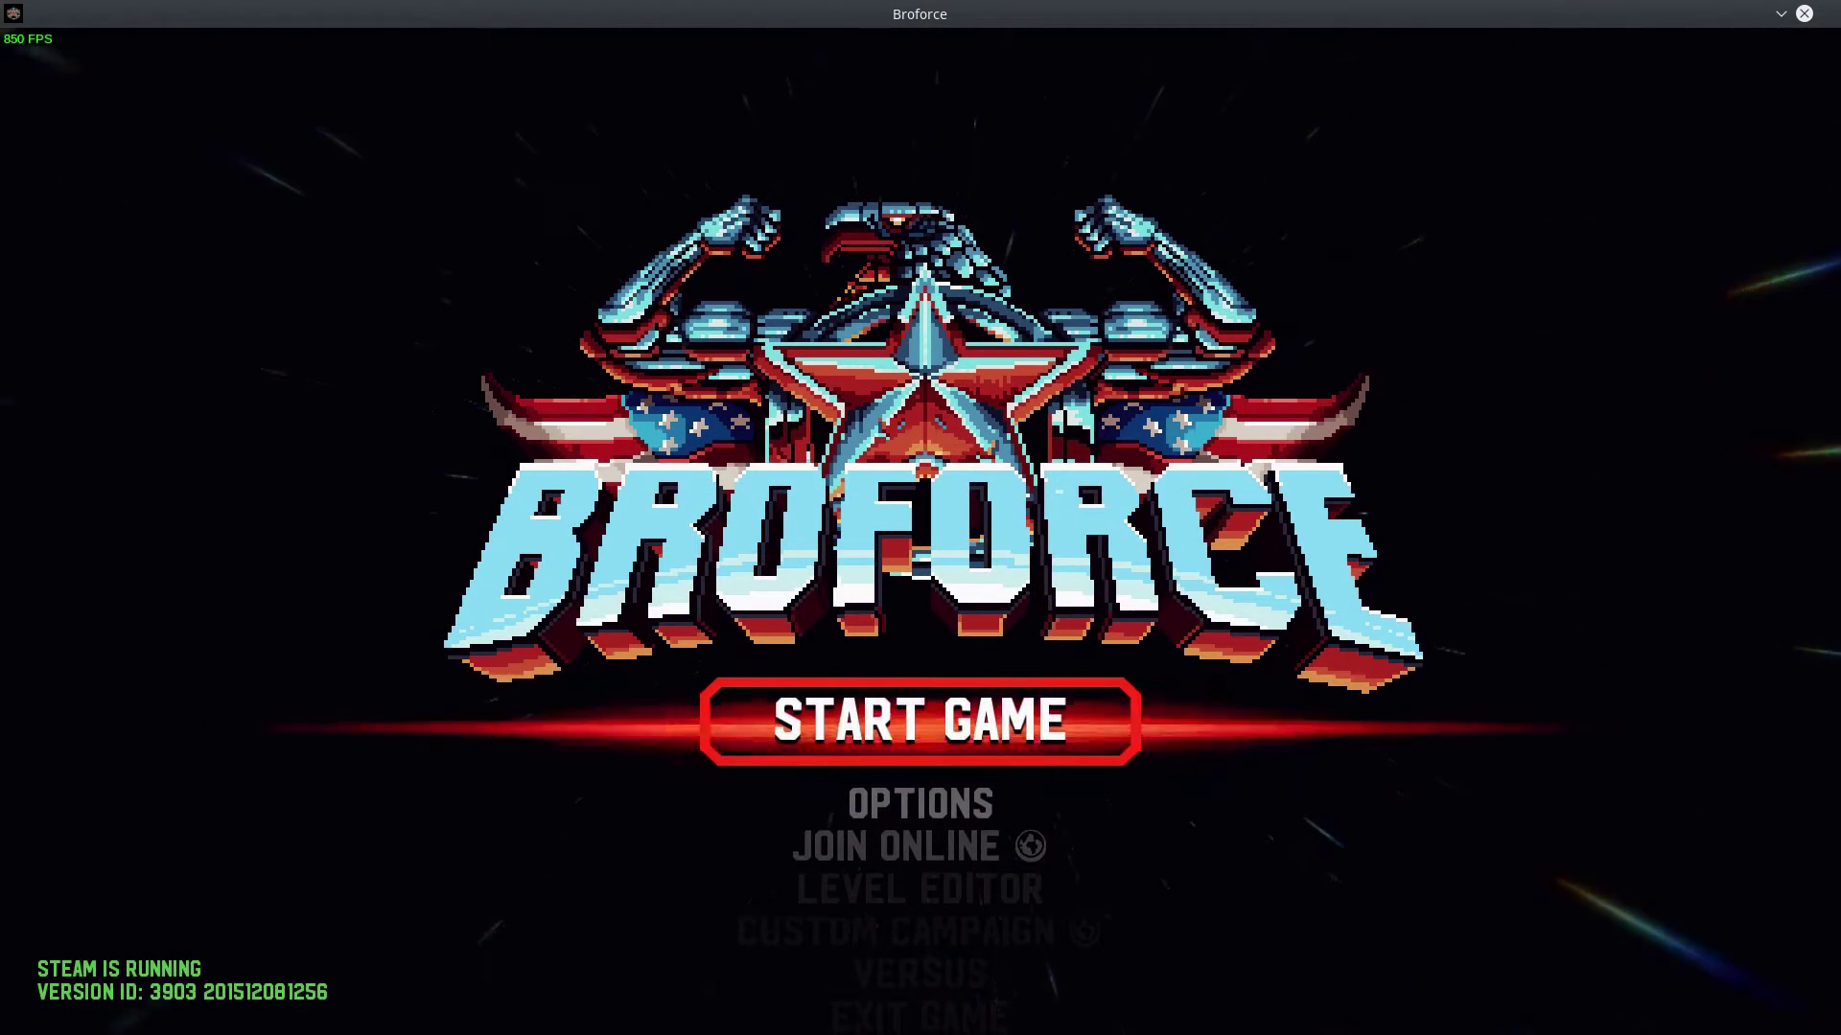
{"action": "key", "text": "Down"}
{"action": "key", "text": "Down"}
{"action": "key", "text": "Down"}
{"action": "key", "text": "Down"}
{"action": "key", "text": "Down"}
{"action": "key", "text": "Down"}
{"action": "key", "text": "Up"}
{"action": "key", "text": "Up"}
{"action": "key", "text": "Up"}
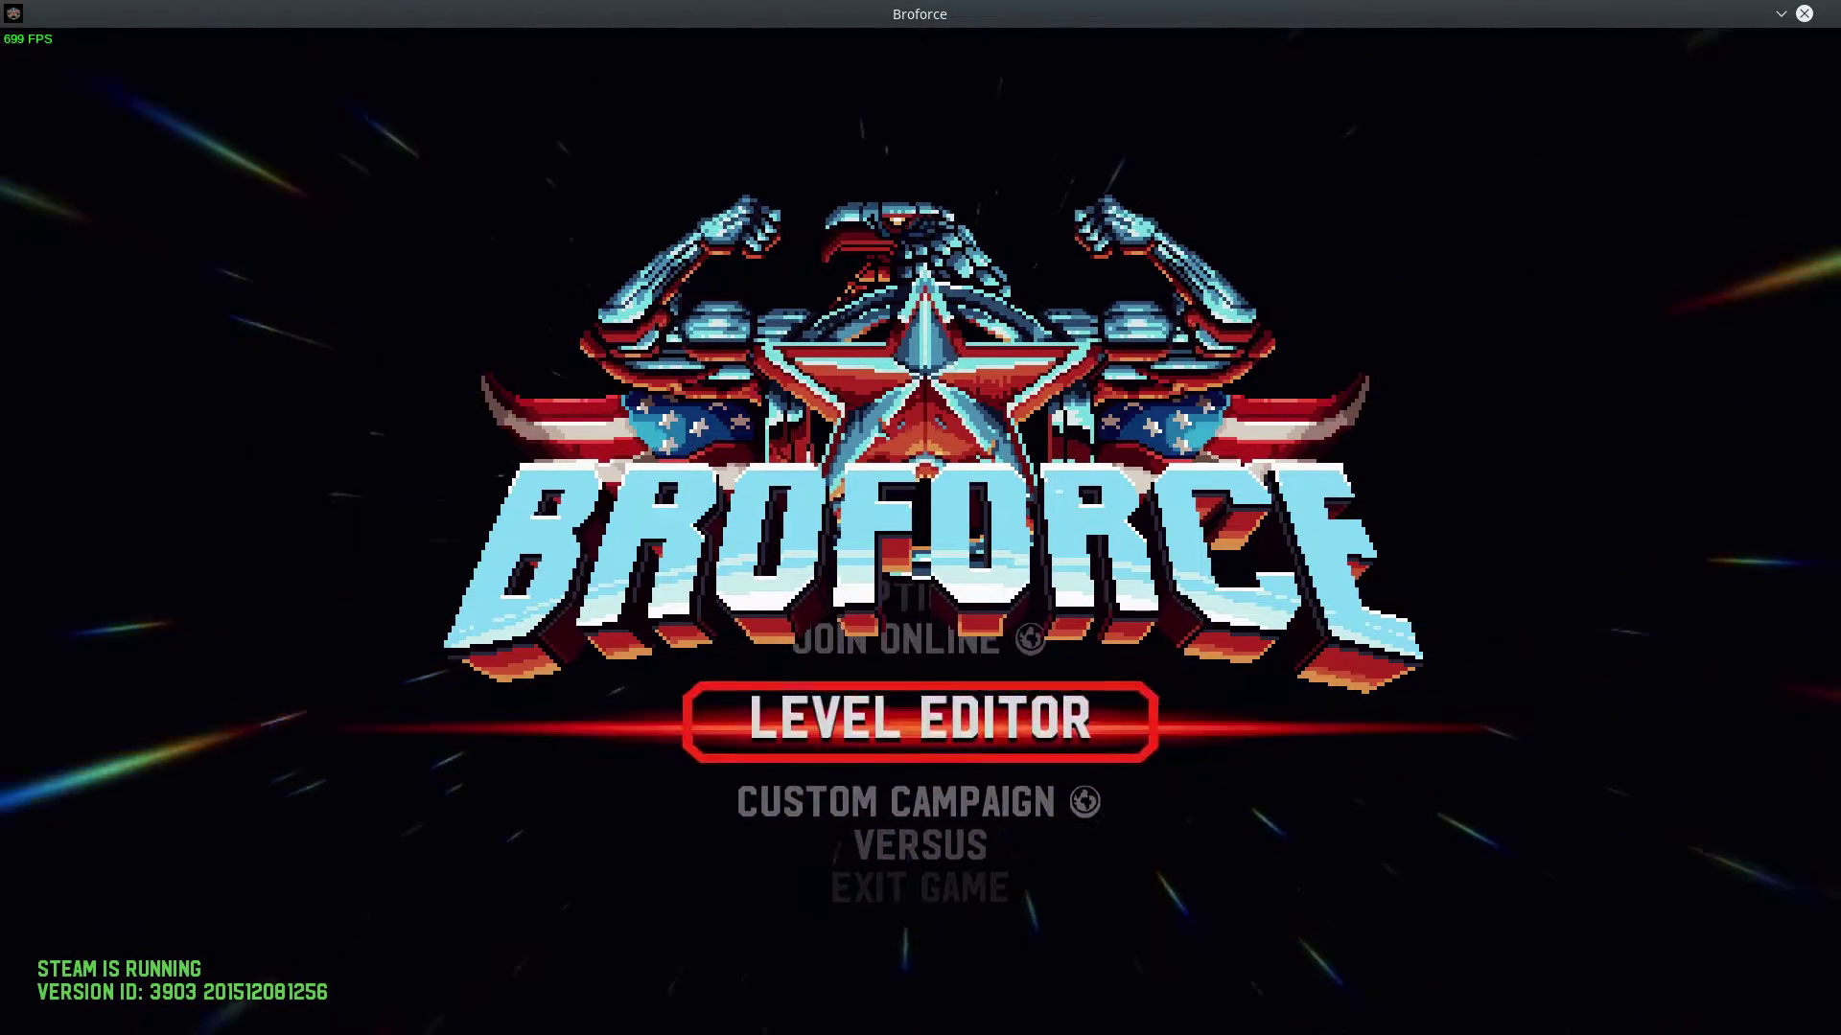
{"action": "key", "text": "Up"}
{"action": "key", "text": "Up"}
{"action": "key", "text": "Return"}
- Look through Broforce's options, including the Fullscreen, VSync and resolution entries
{"action": "key", "text": "Up"}
{"action": "key", "text": "Down"}
{"action": "key", "text": "Down"}
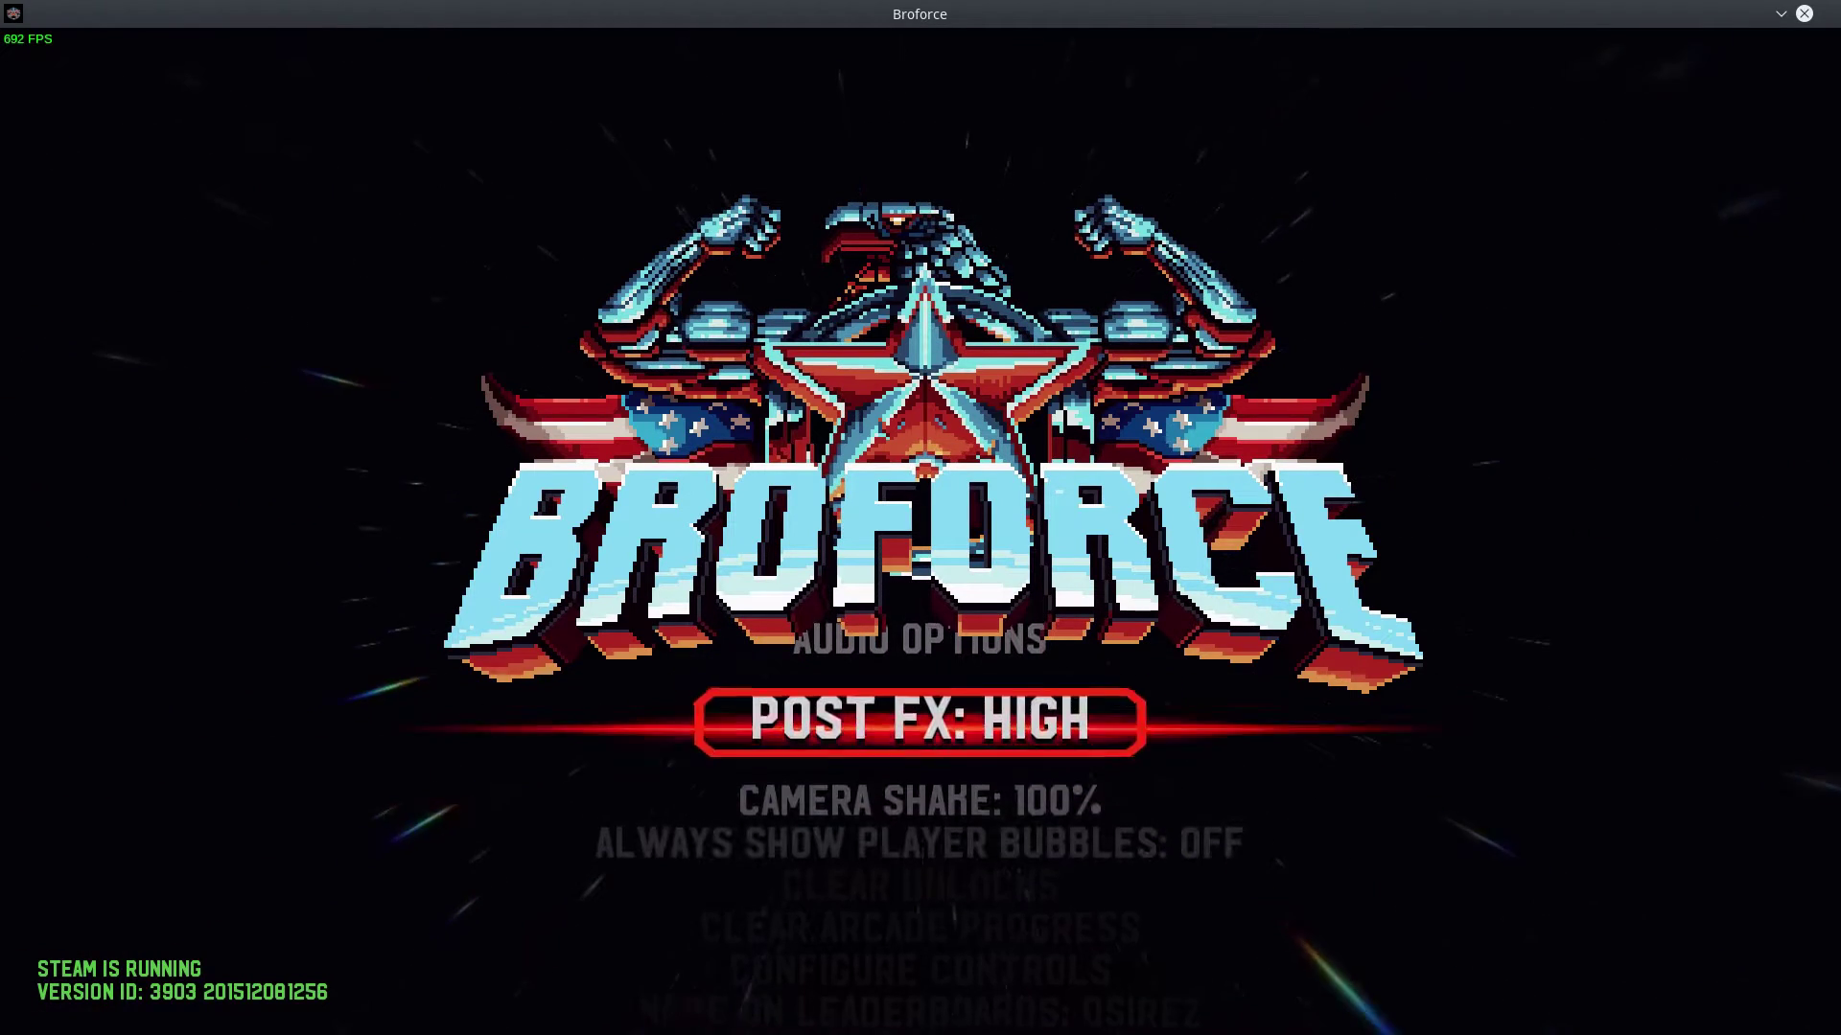
{"action": "key", "text": "Up"}
{"action": "key", "text": "Up"}
{"action": "key", "text": "Up"}
{"action": "key", "text": "Up"}
{"action": "key", "text": "Up"}
{"action": "key", "text": "Up"}
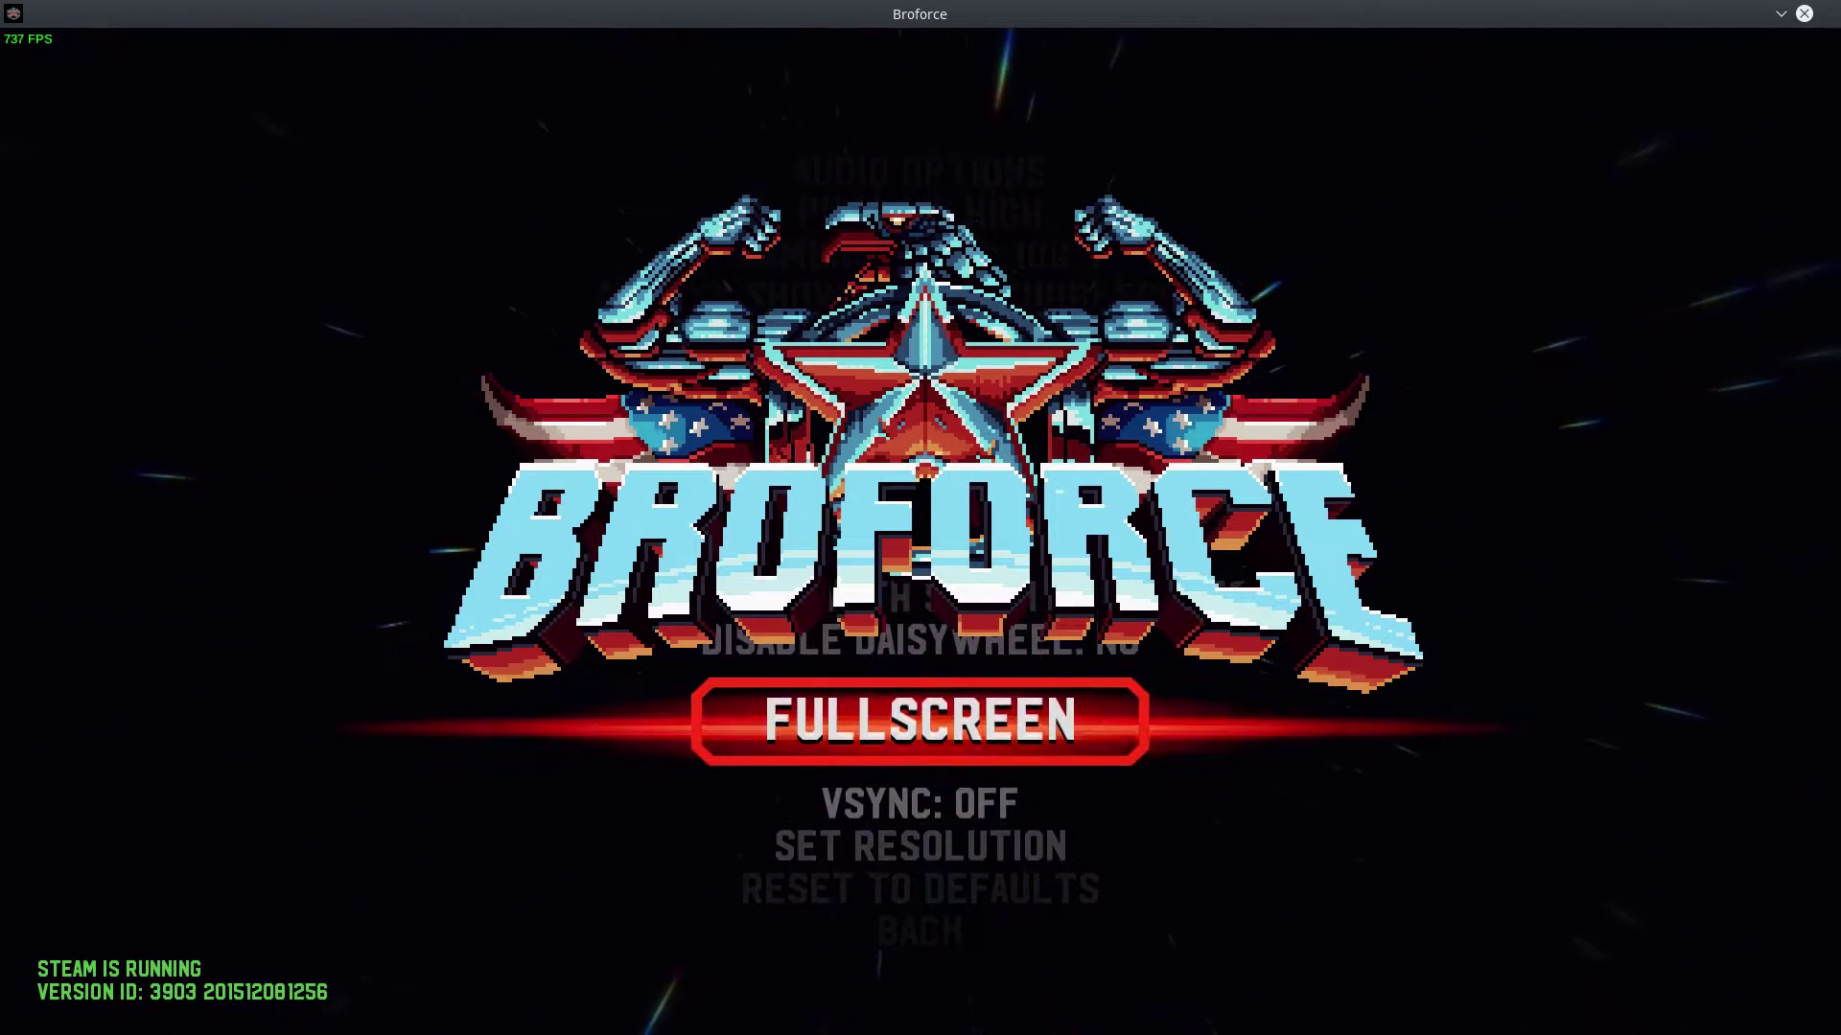
{"action": "key", "text": "Down"}
{"action": "key", "text": "Down"}
{"action": "key", "text": "Up"}
{"action": "key", "text": "Up"}
{"action": "key", "text": "Up"}
{"action": "key", "text": "Up"}
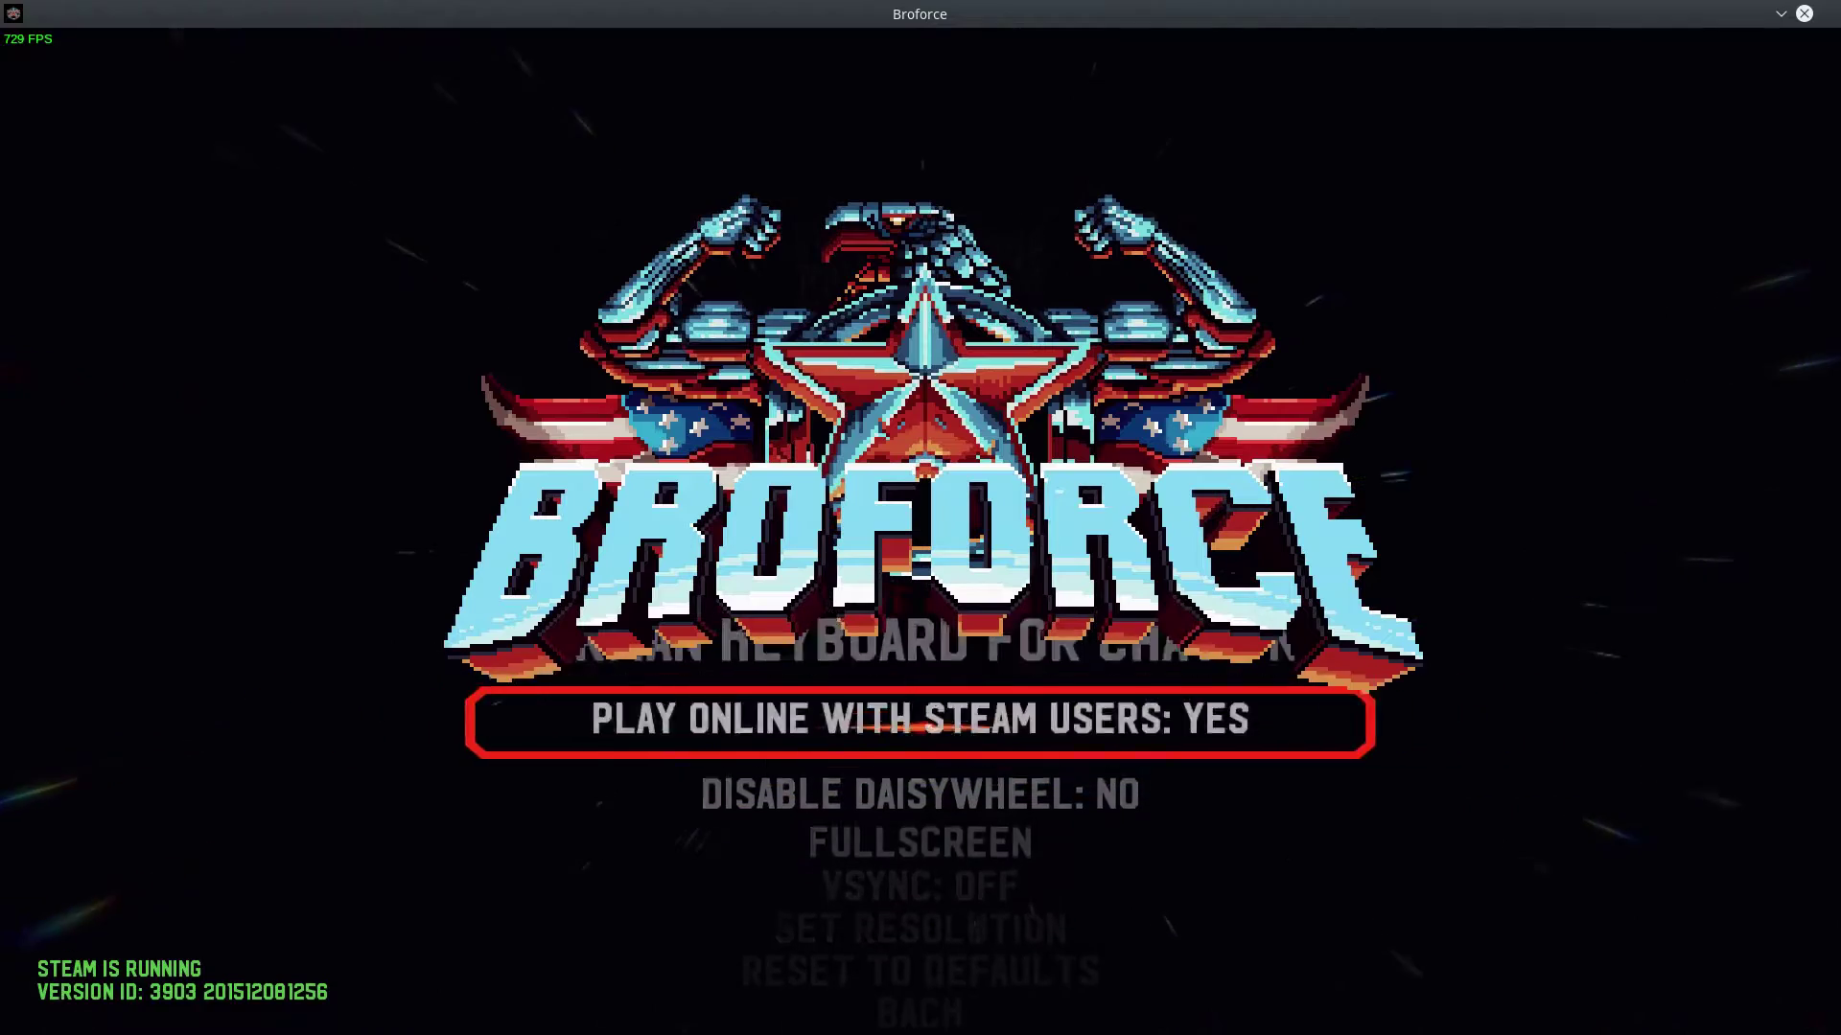
{"action": "key", "text": "Up"}
{"action": "key", "text": "Up"}
{"action": "key", "text": "Up"}
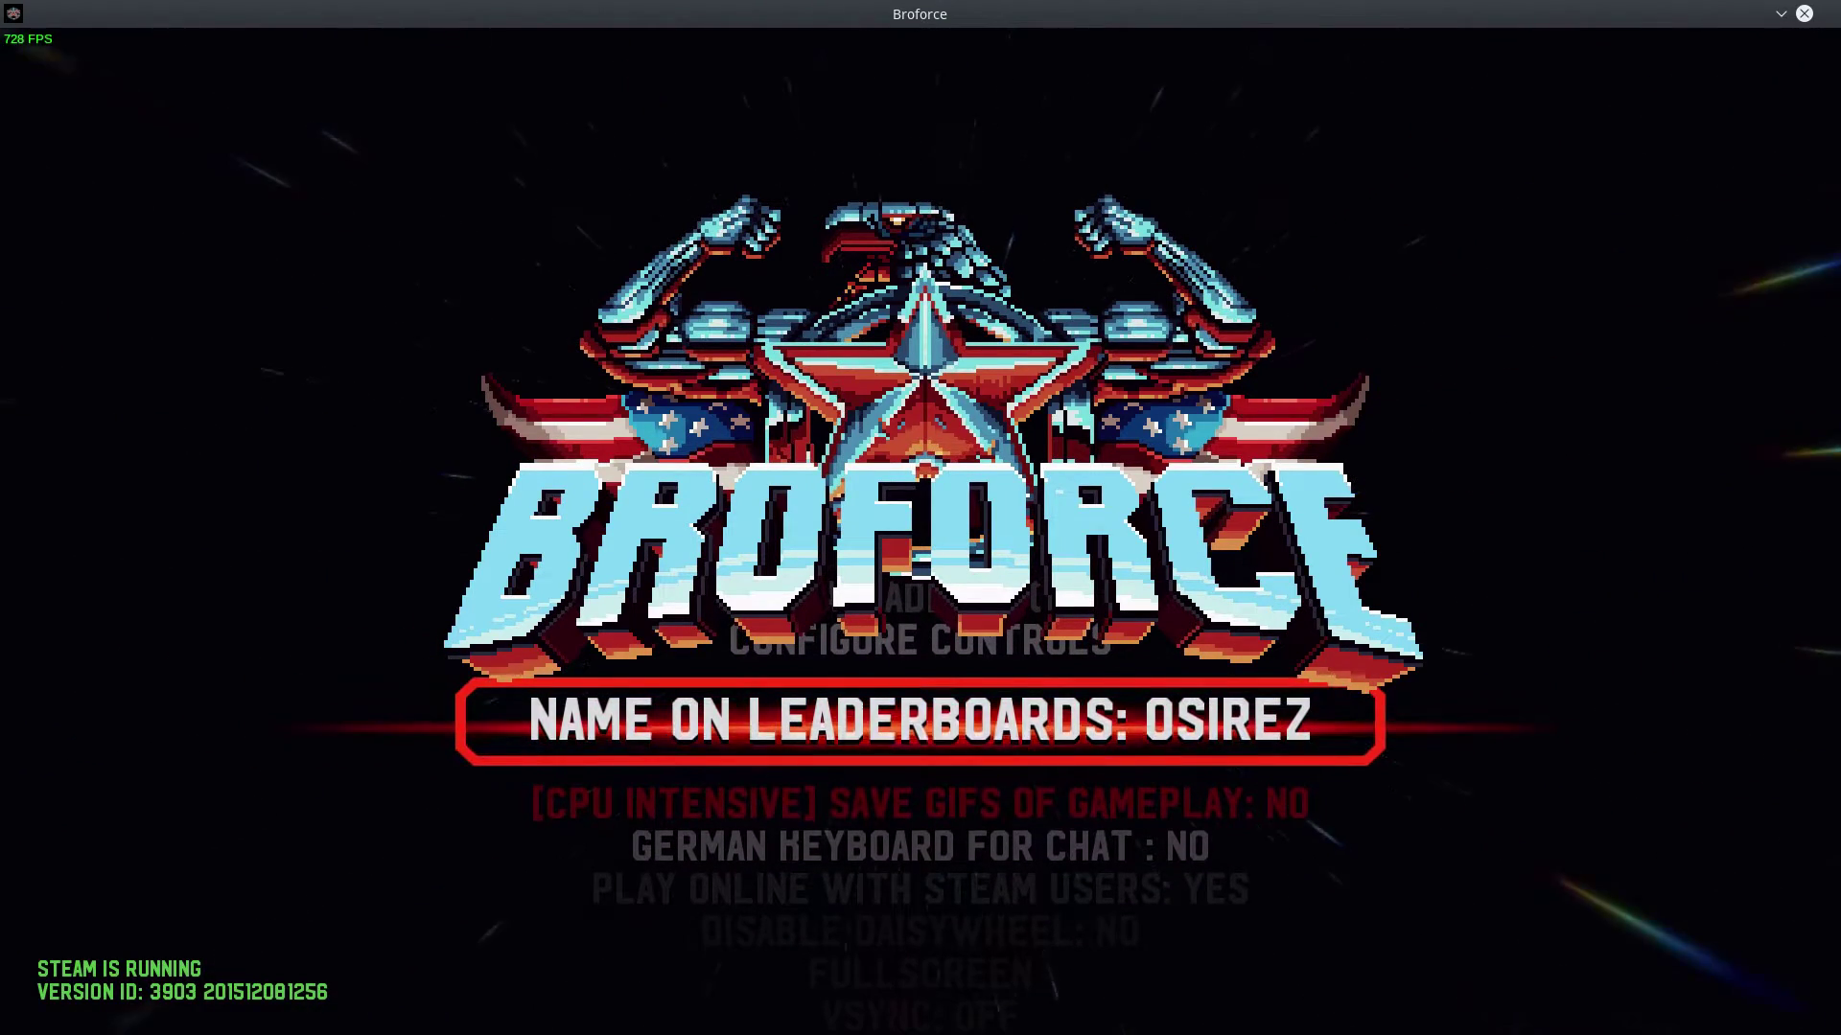
{"action": "key", "text": "Up"}
{"action": "key", "text": "Up"}
{"action": "key", "text": "Up"}
{"action": "key", "text": "Up"}
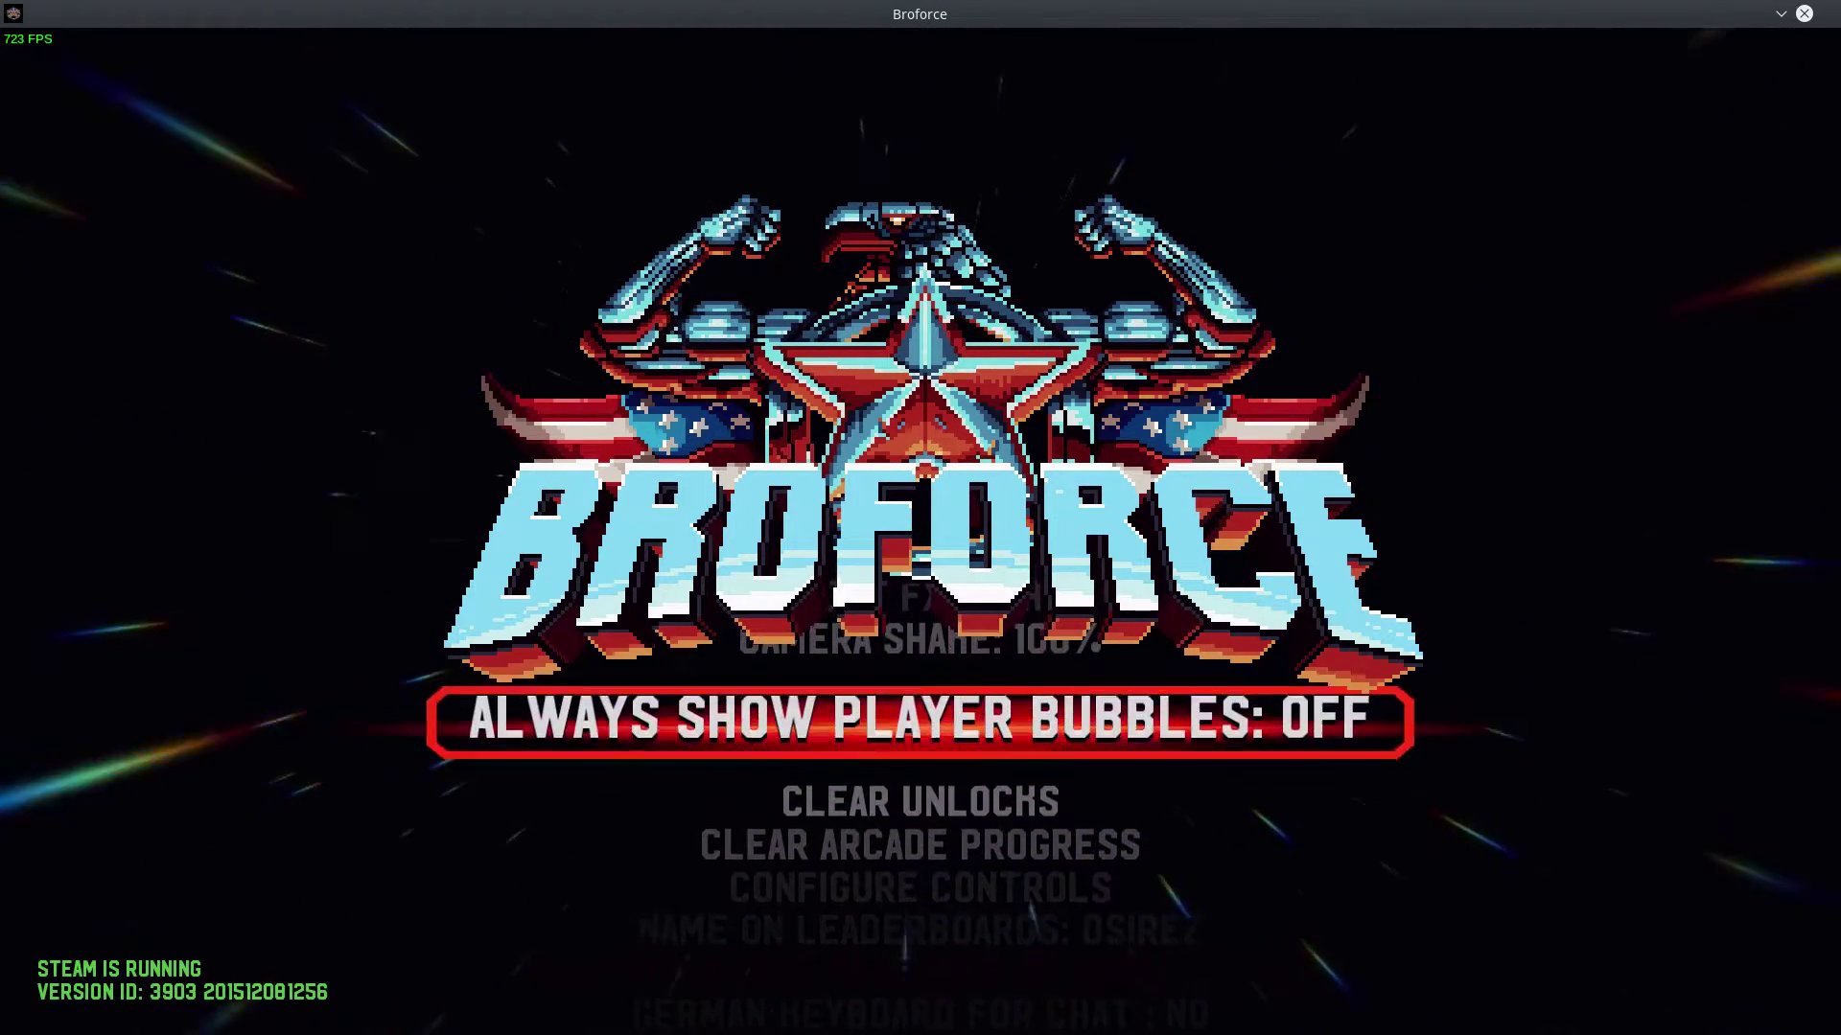
{"action": "key", "text": "Up"}
{"action": "key", "text": "Up"}
{"action": "key", "text": "Up"}
{"action": "key", "text": "Up"}
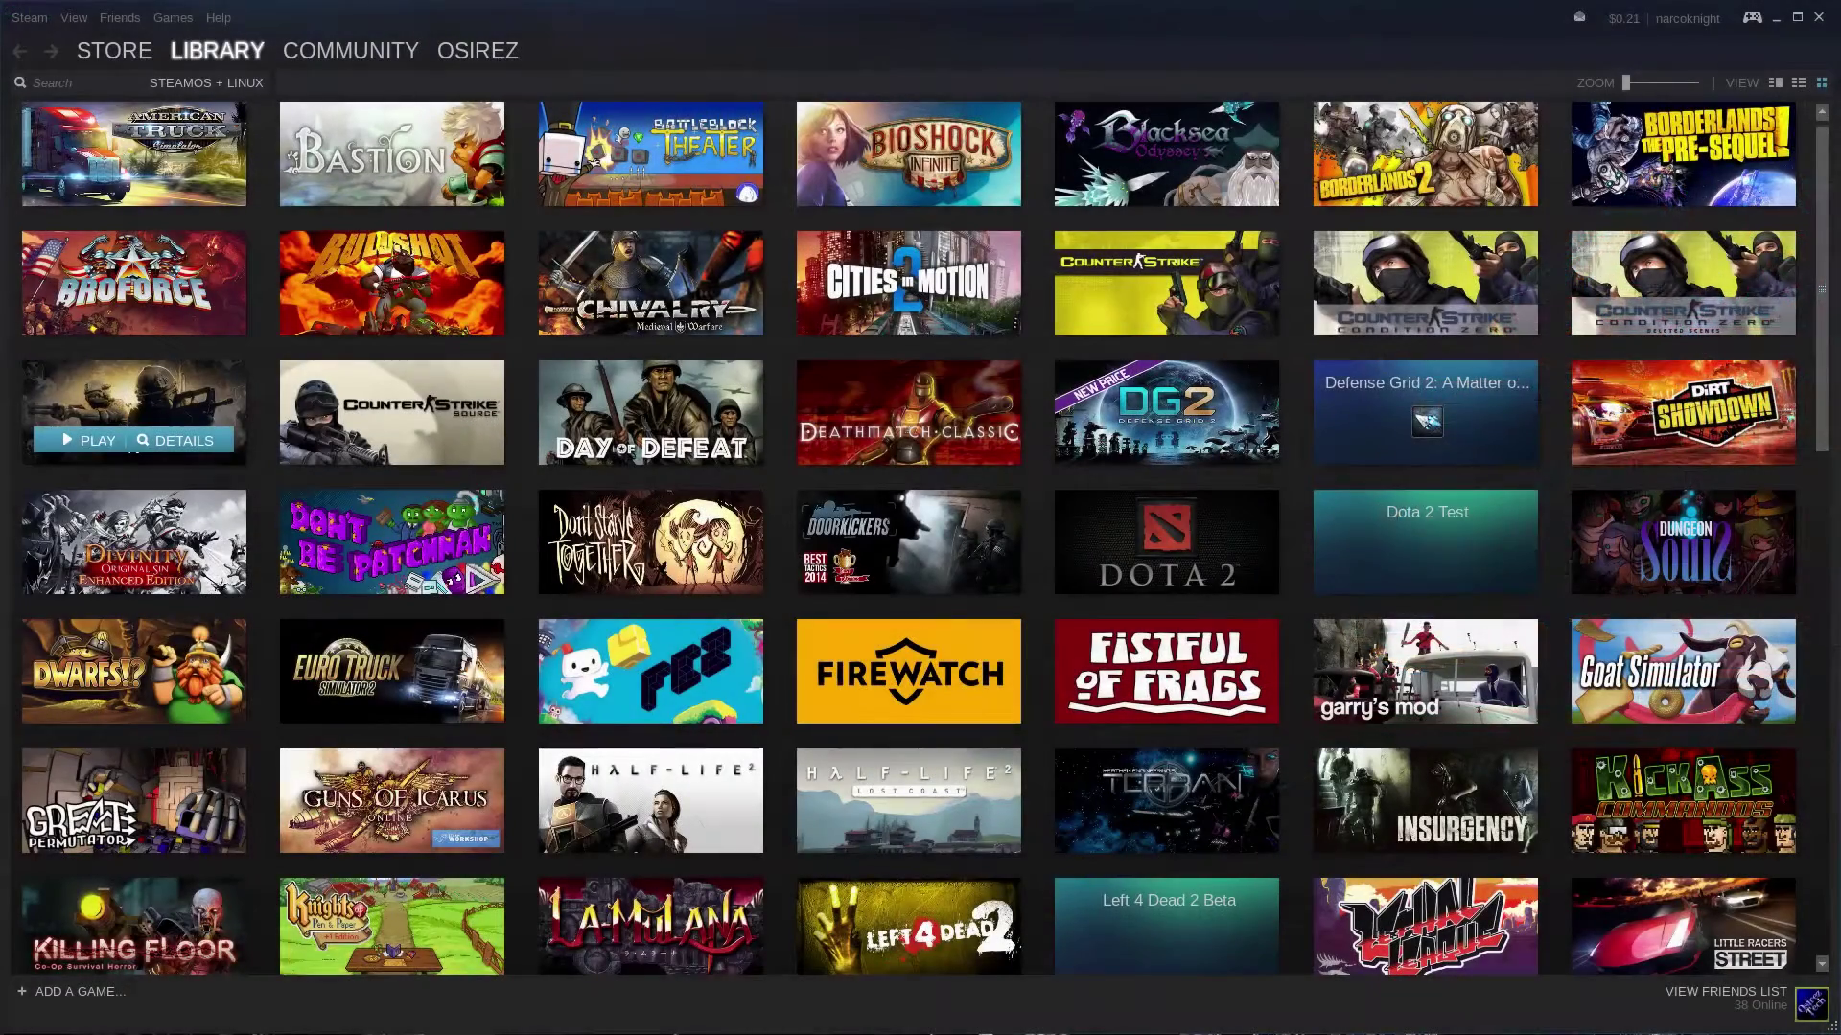
- Switch to Dolphin, reopen Broforce's prefs file in Kate, and set the Screenmanager Resolution Width to 1920
{"action": "key", "text": "alt+Tab"}
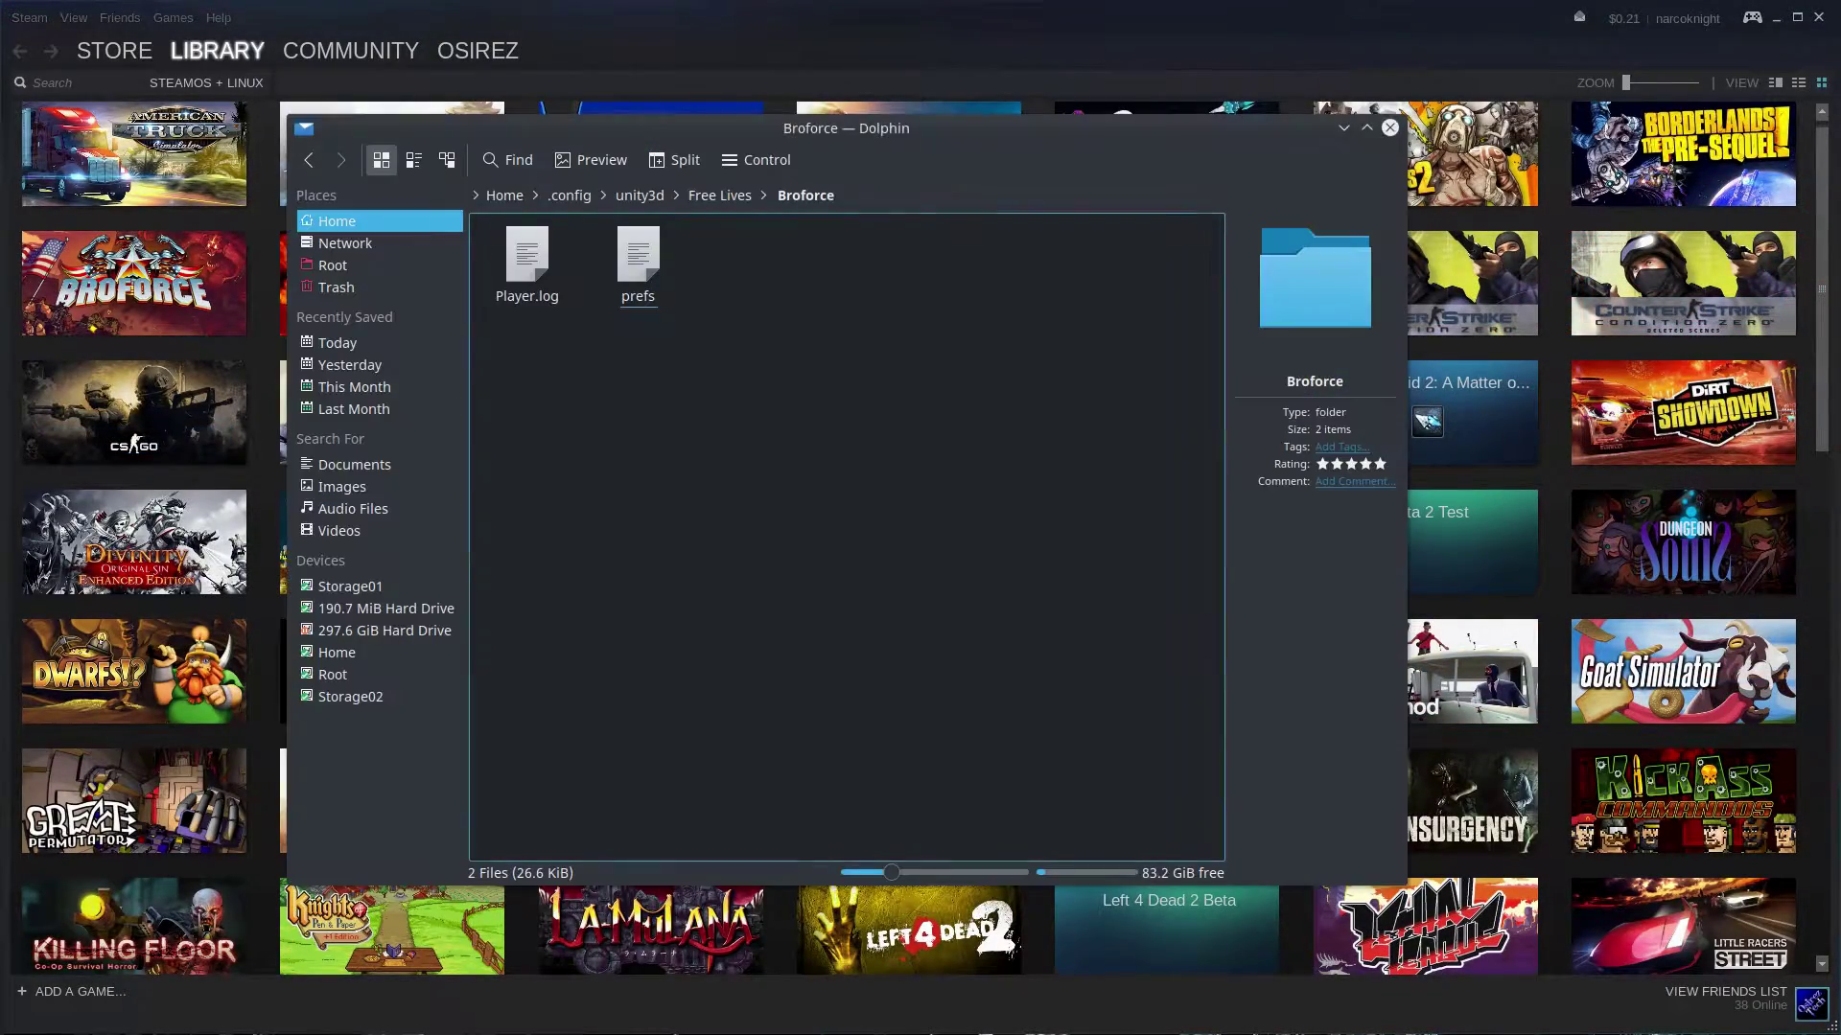
{"action": "double_click", "coordinate": [638, 261]}
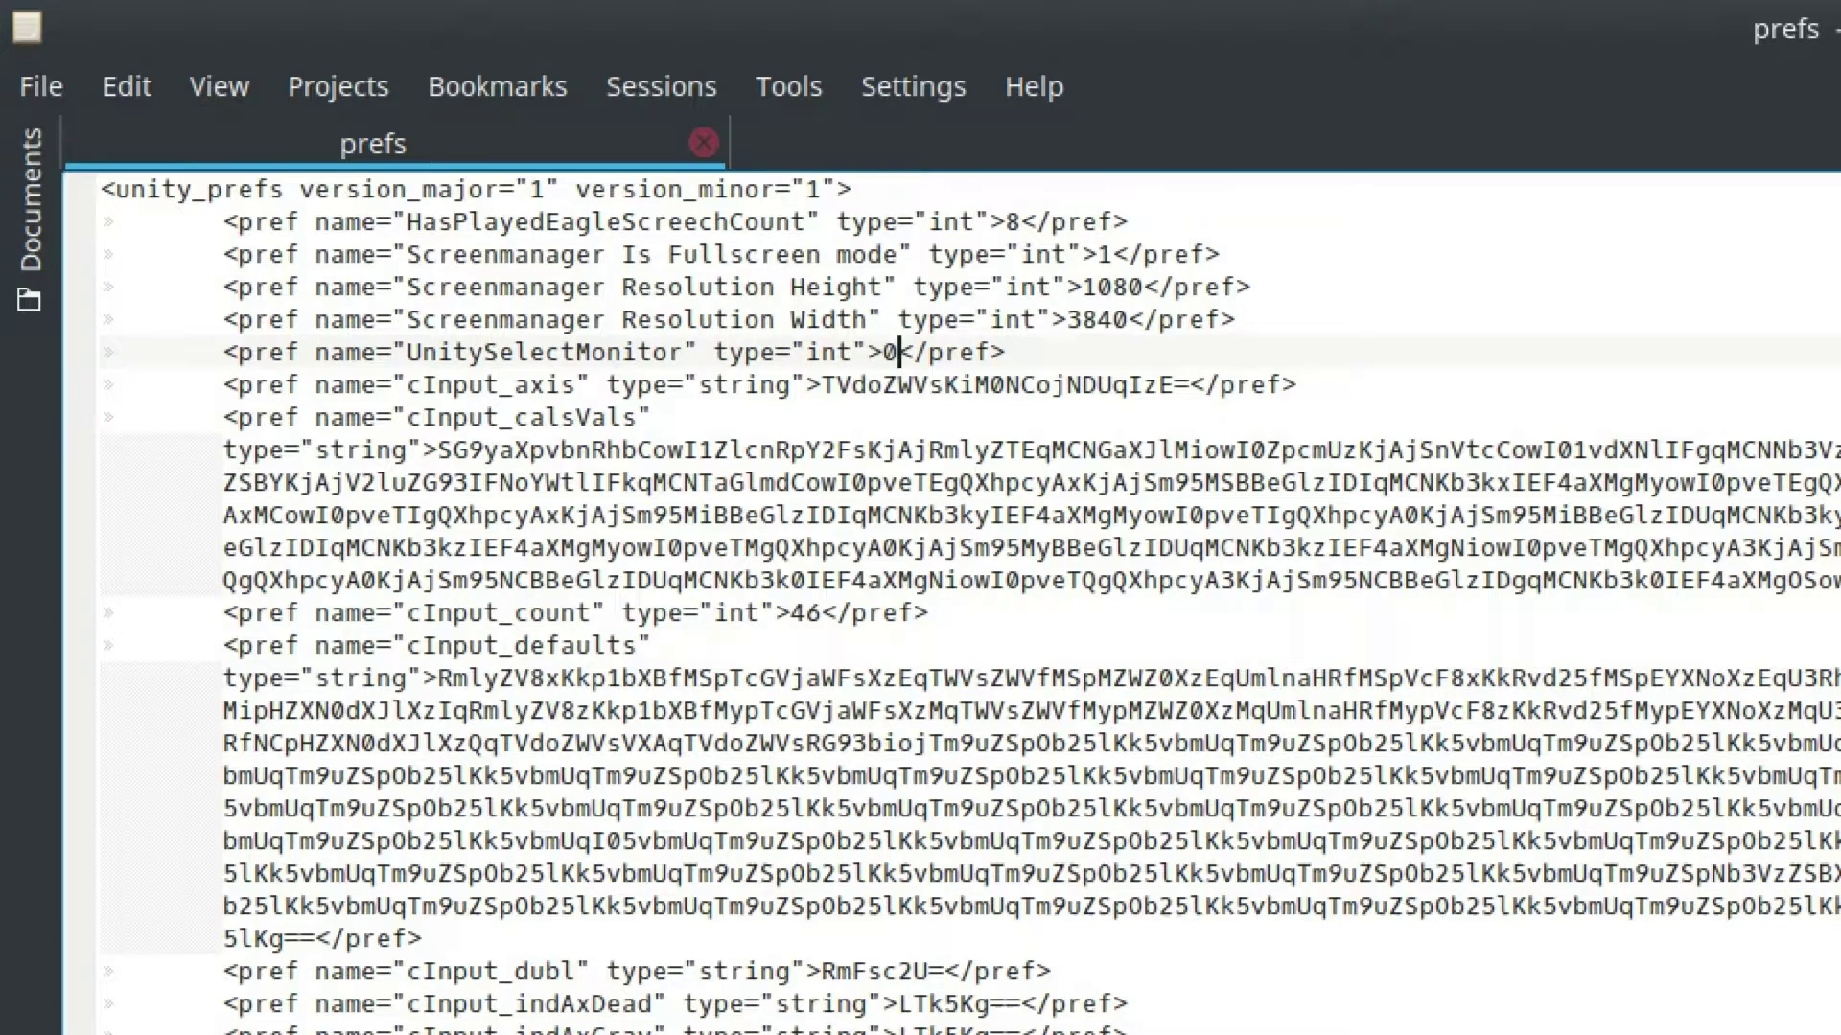
{"action": "double_click", "coordinate": [1113, 288]}
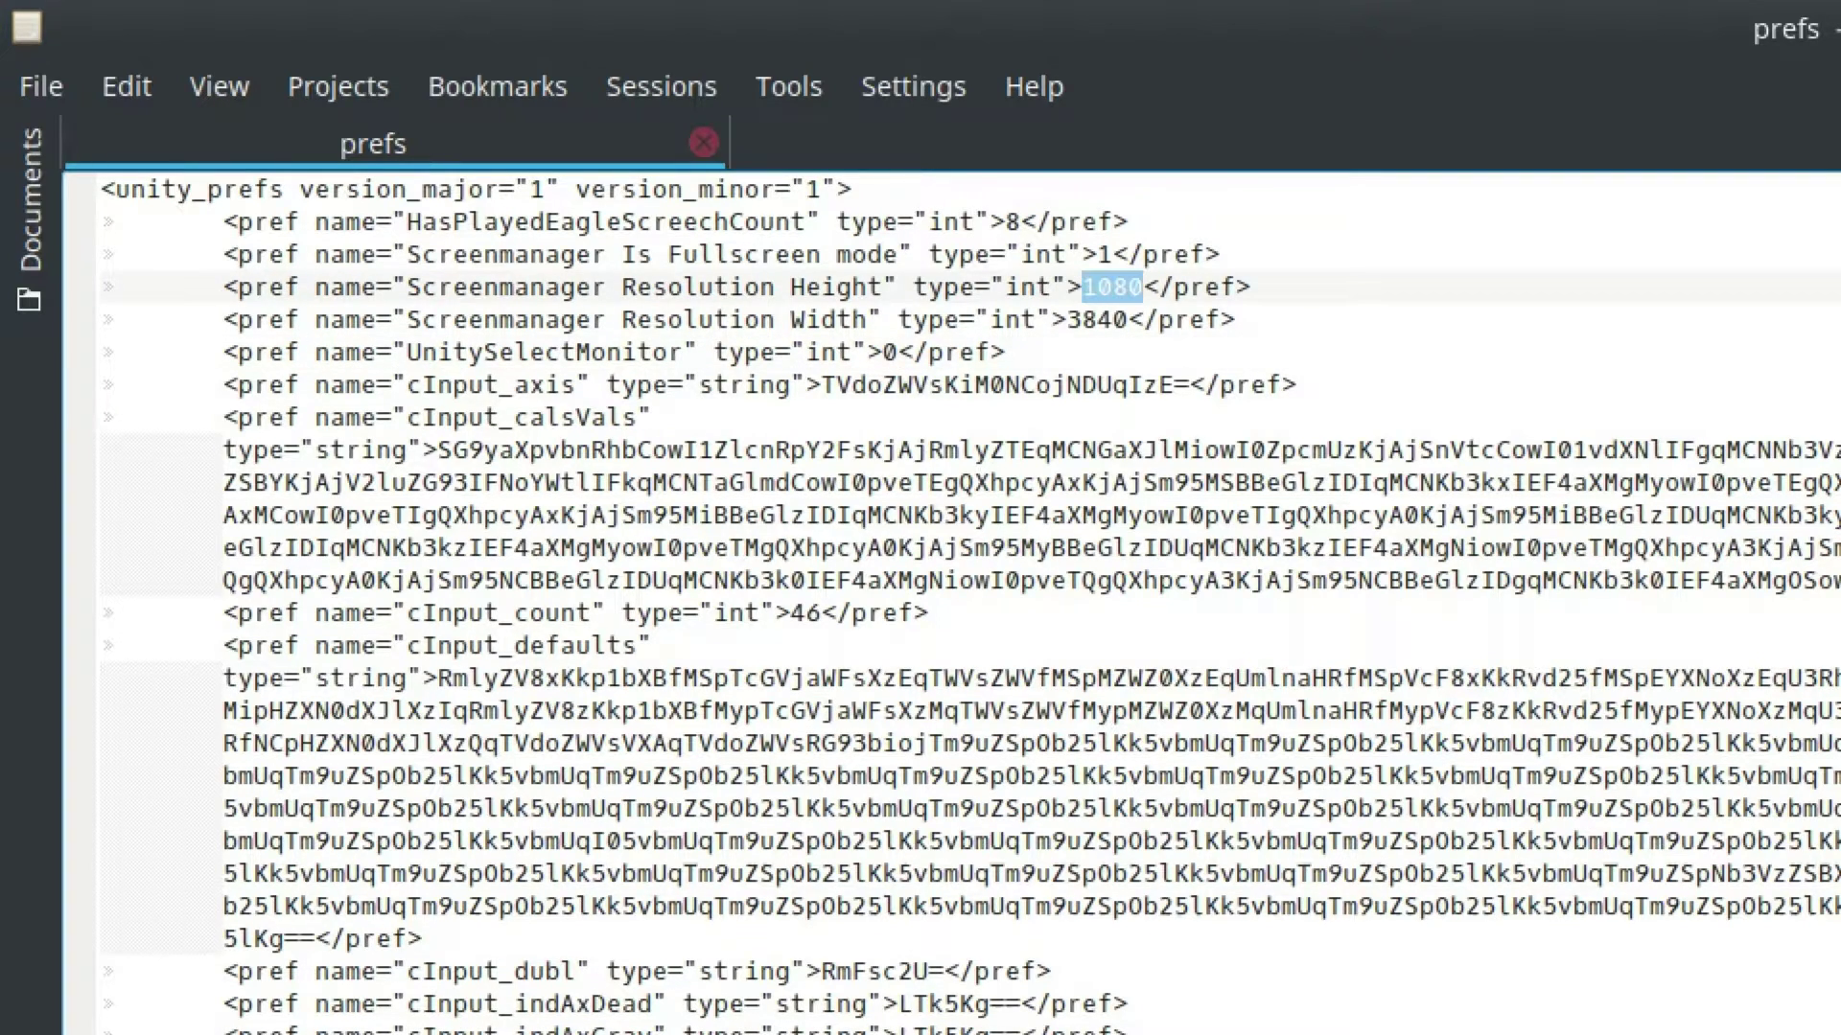
{"action": "double_click", "coordinate": [1098, 320]}
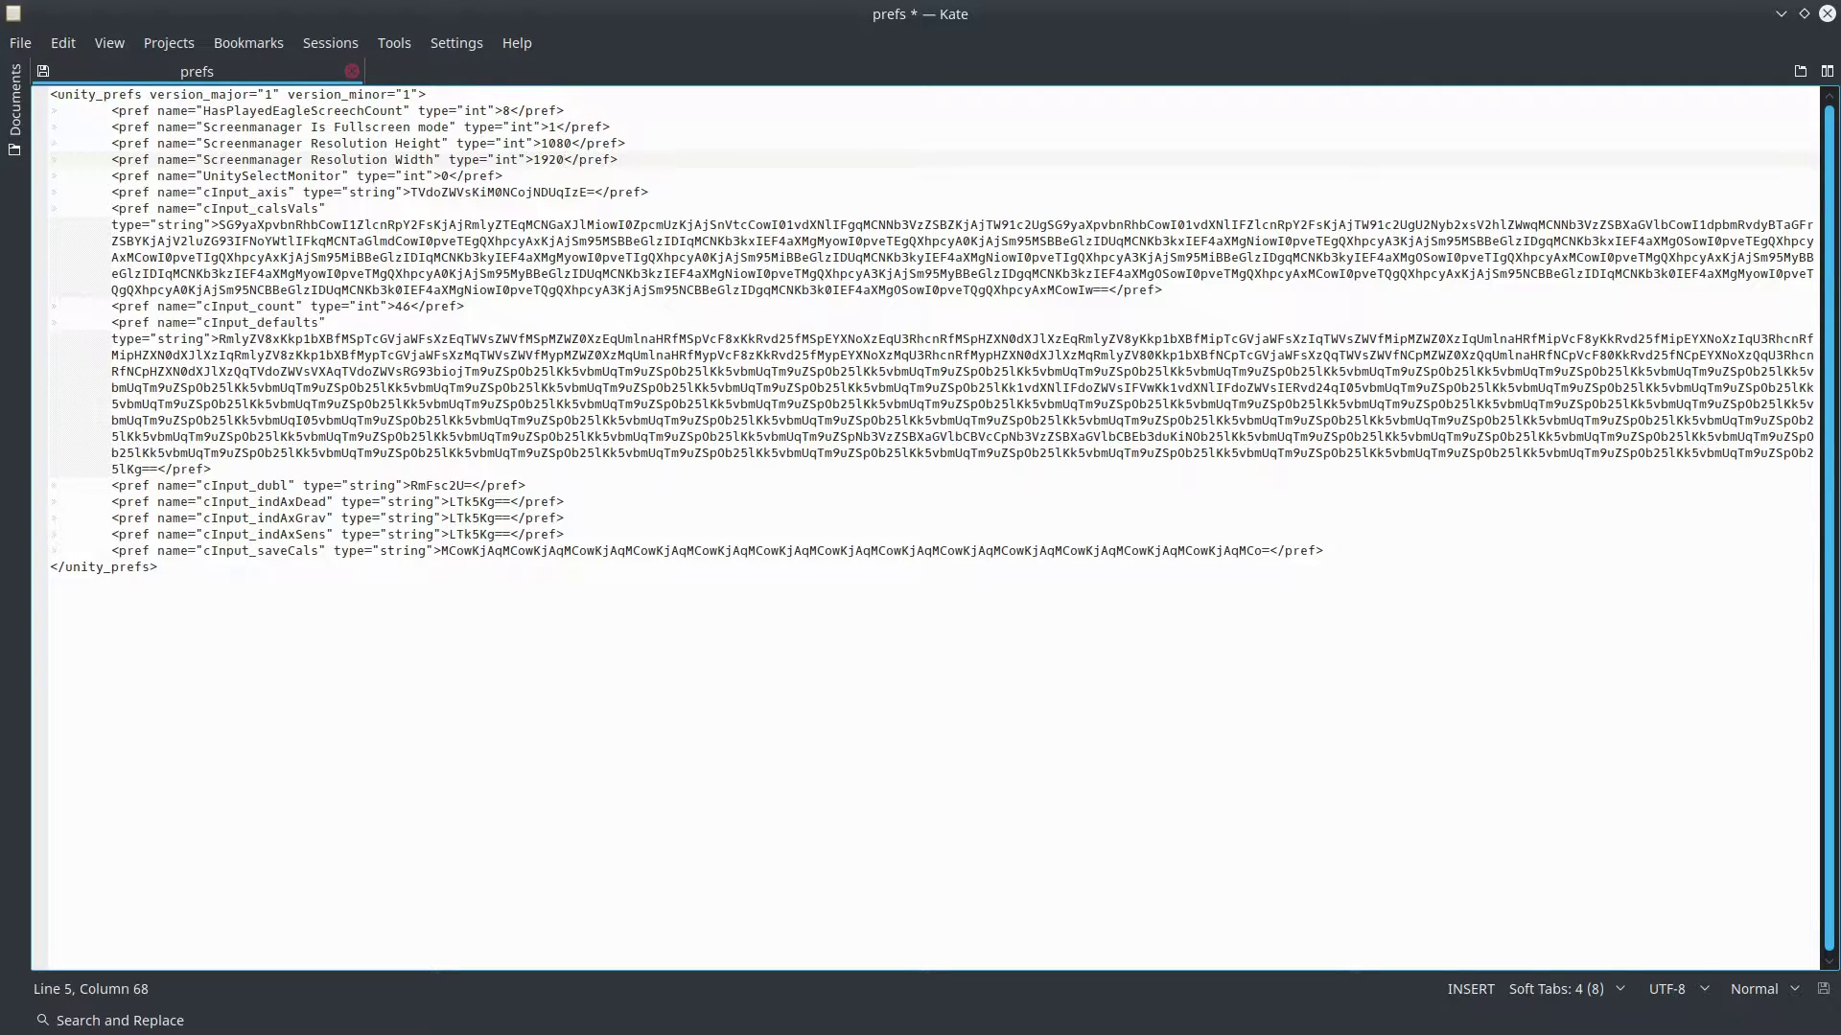
- Save the prefs file with the corrected resolution width and close Kate
{"action": "left_click", "coordinate": [20, 42]}
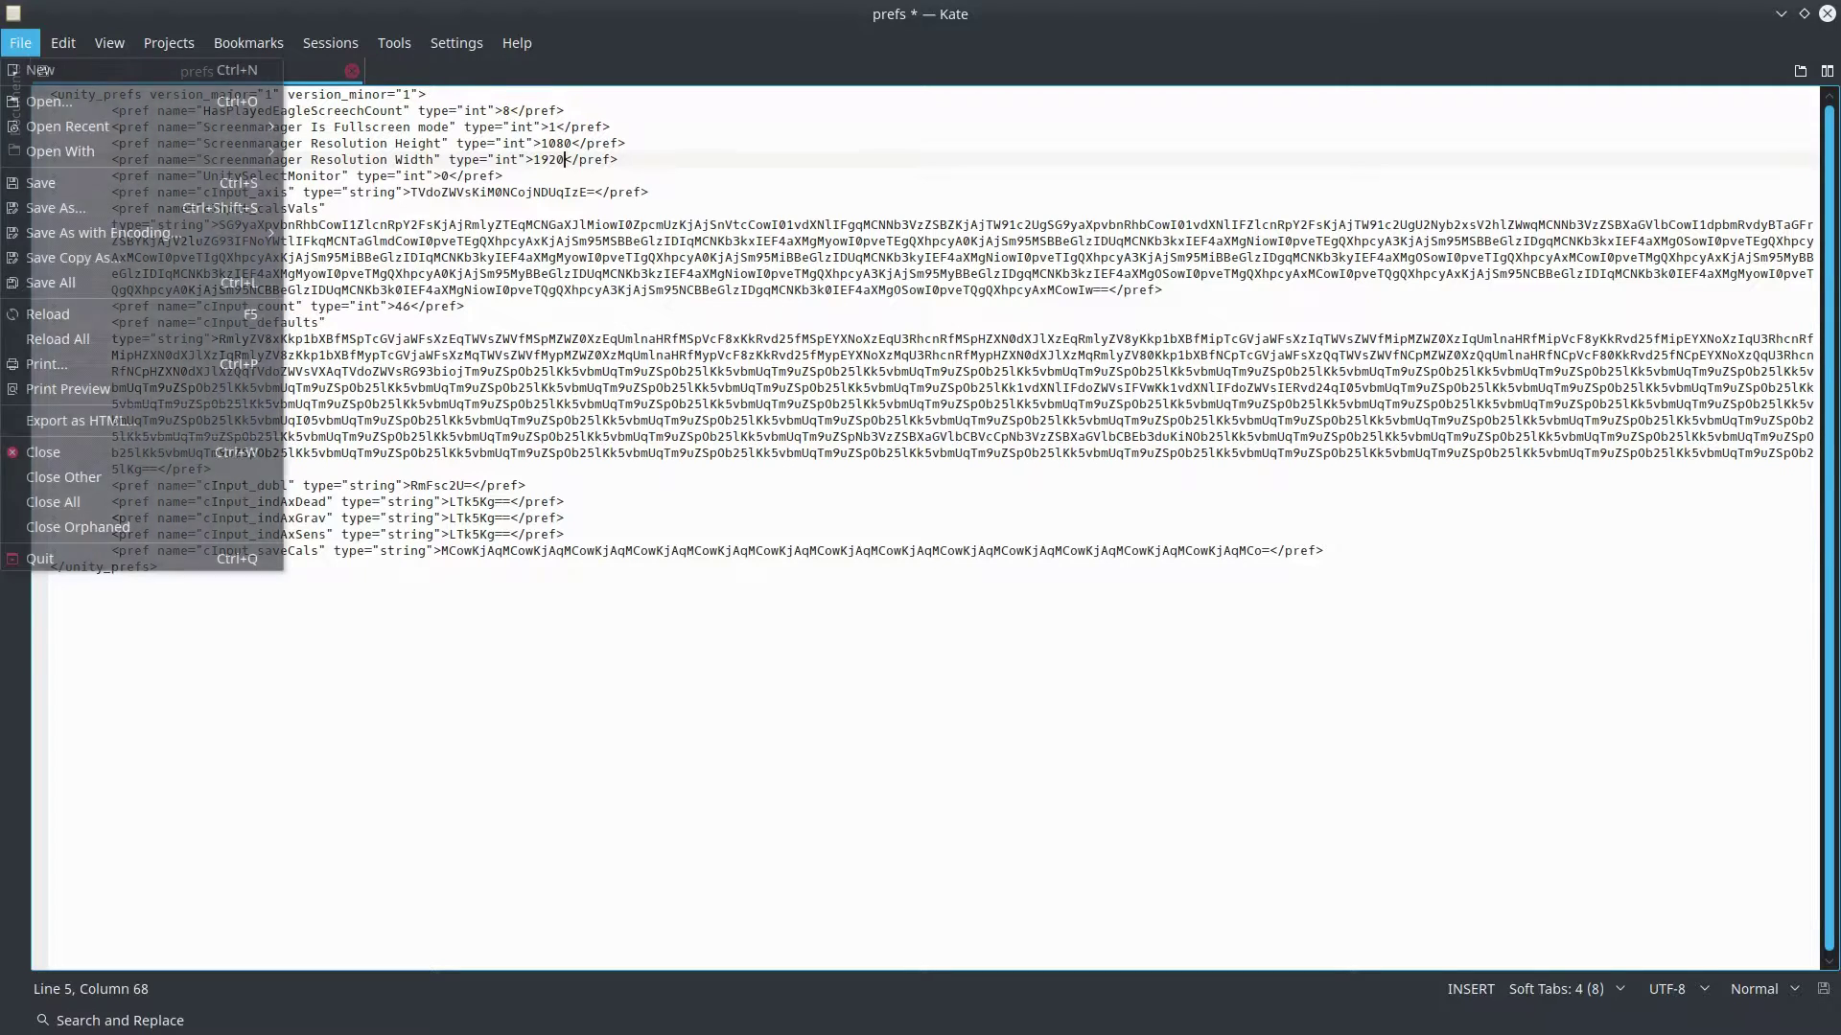
{"action": "left_click", "coordinate": [43, 182]}
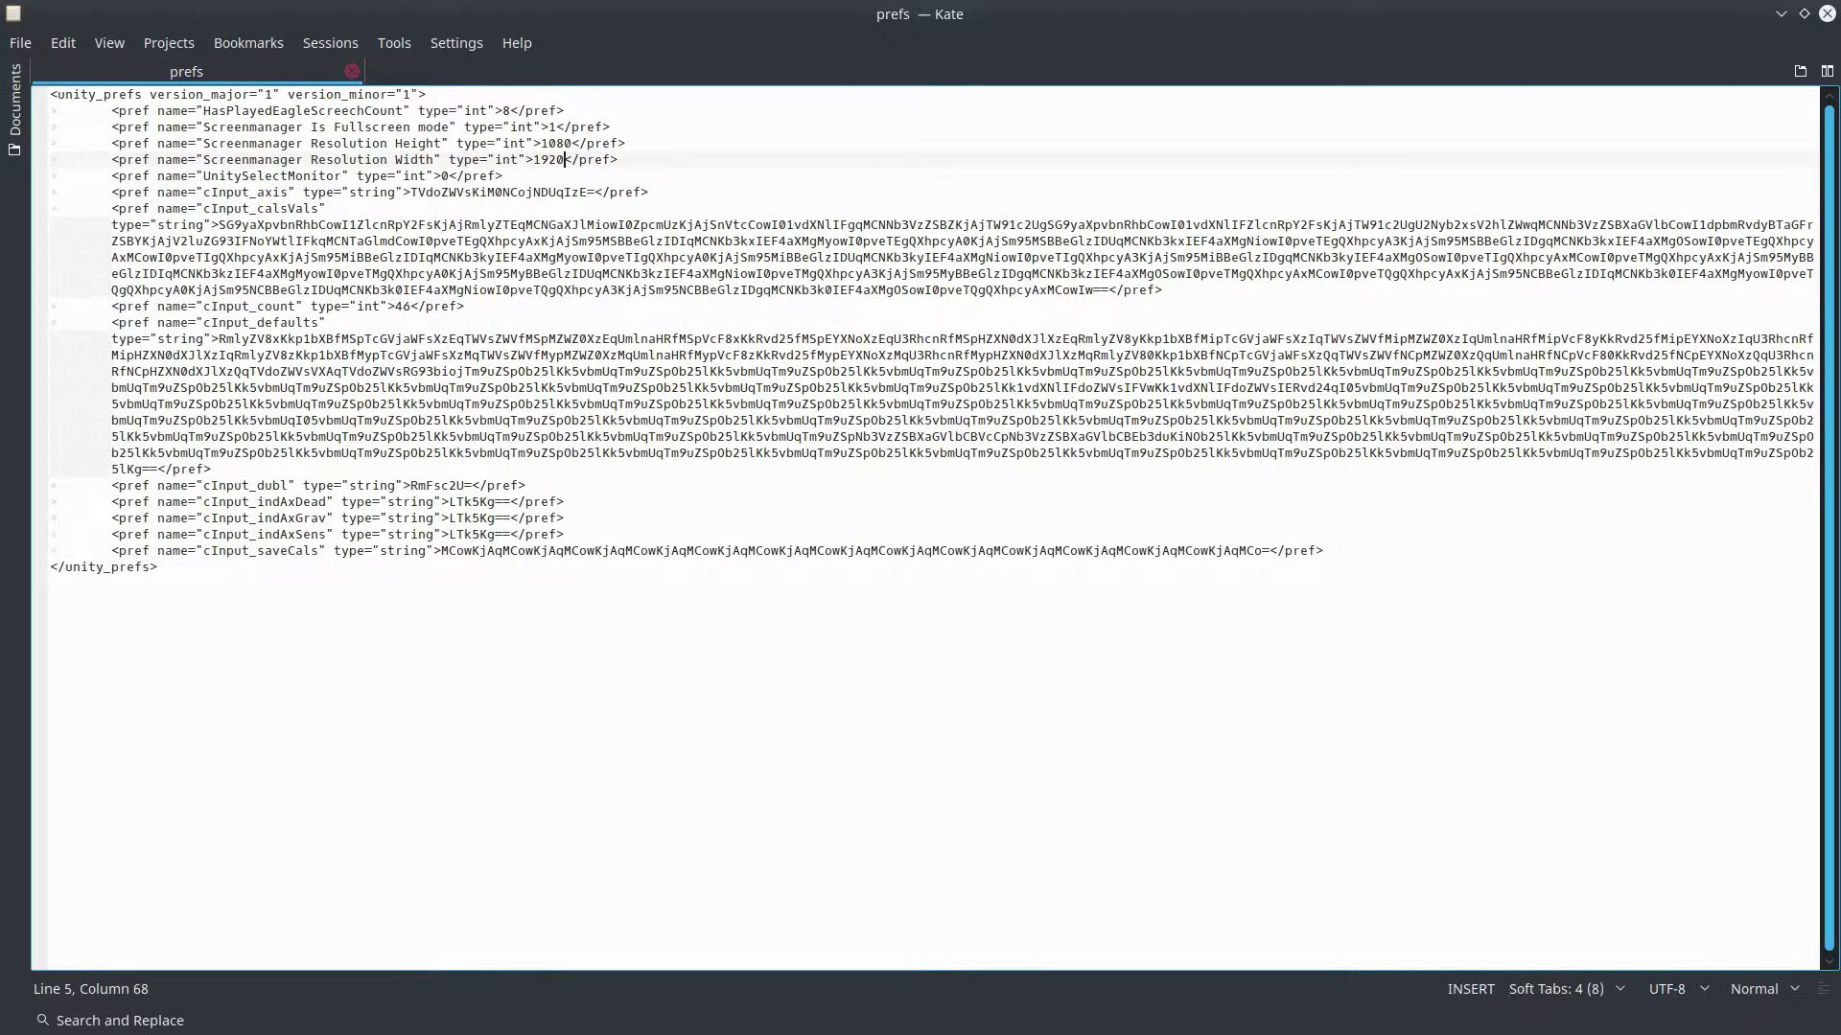
{"action": "left_click", "coordinate": [1827, 14]}
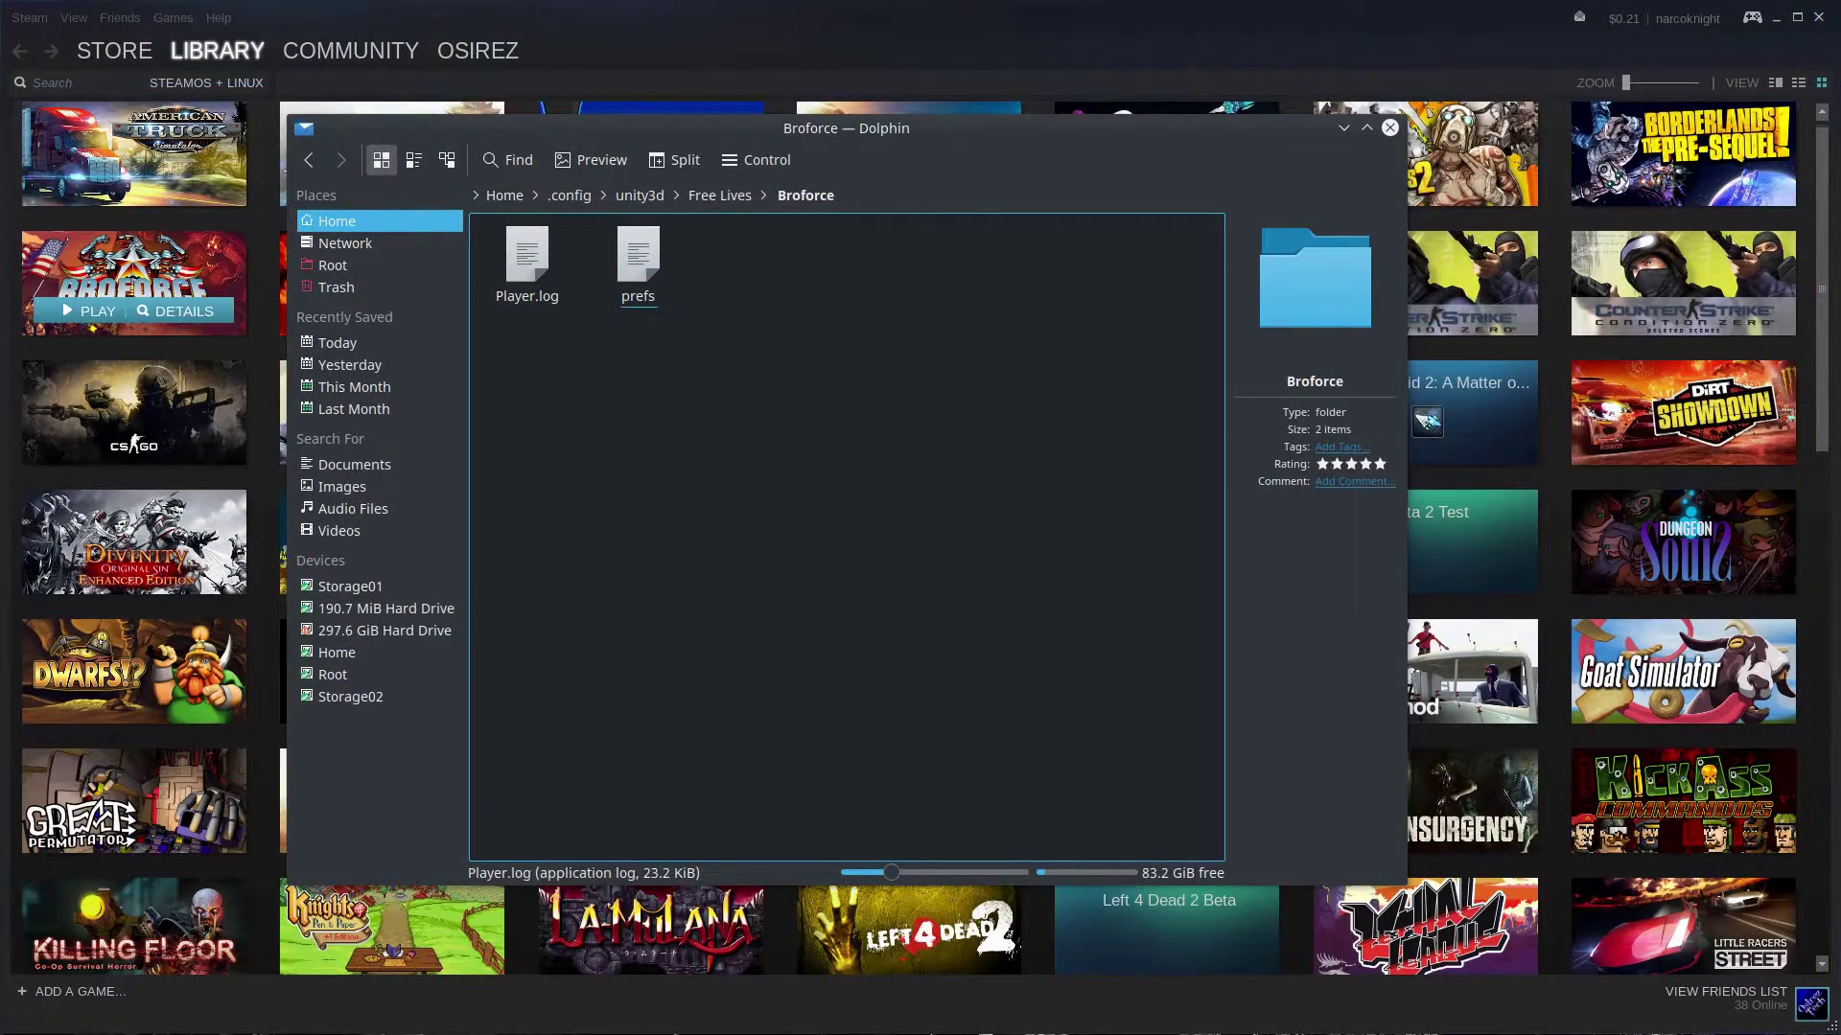